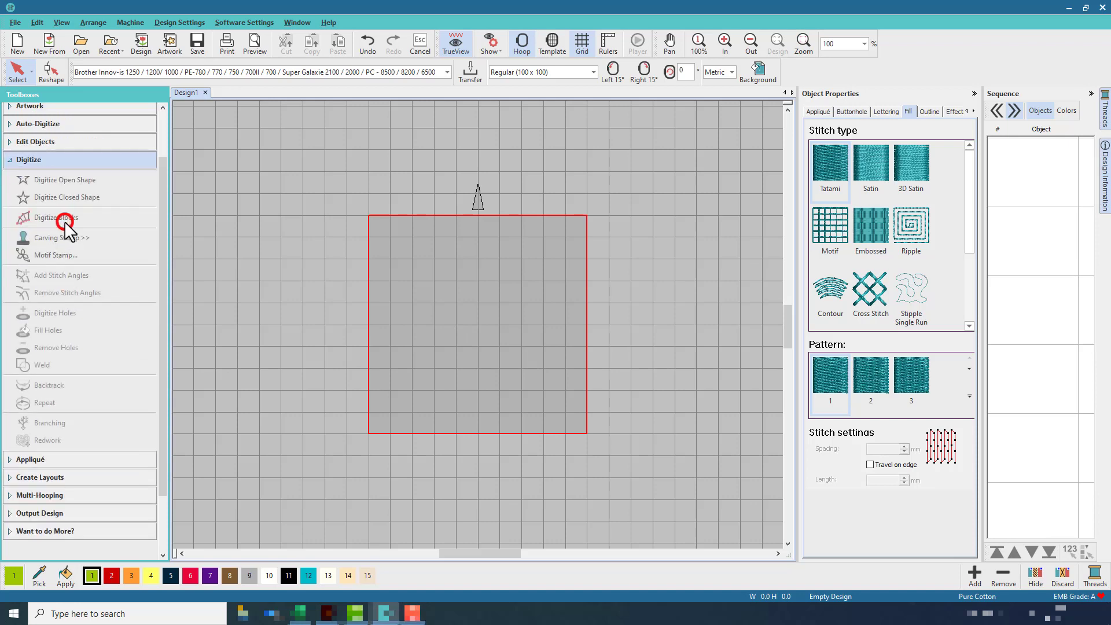
# Draw a circle about 80 mm in diameter centred in the hoop with the Circle / Oval tool
pyautogui.click(69, 194)
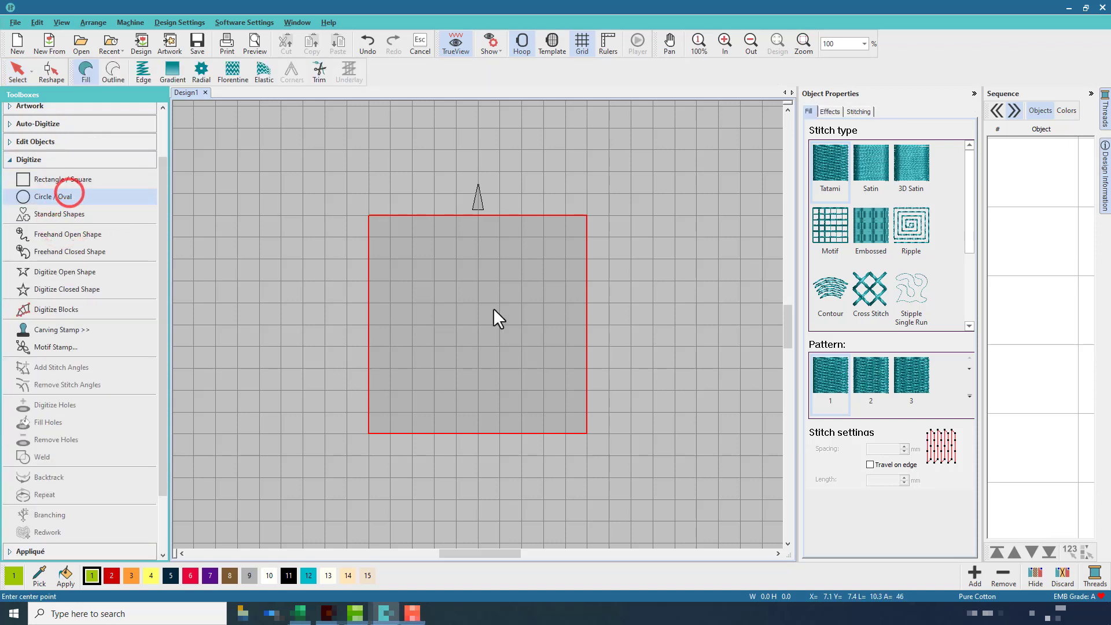
pyautogui.click(477, 322)
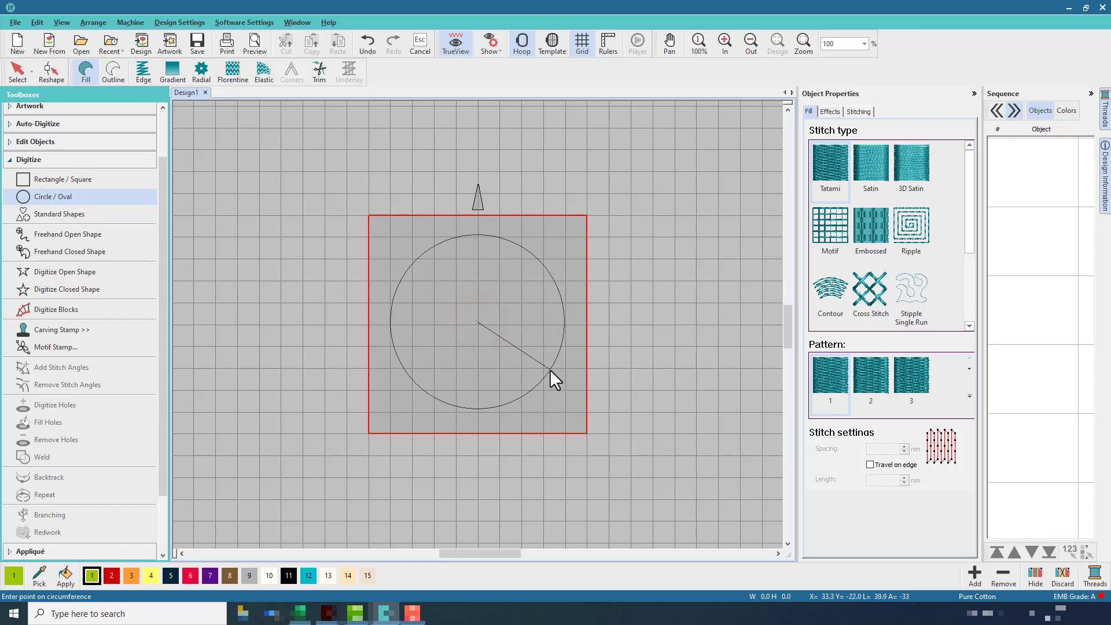
pyautogui.click(550, 371)
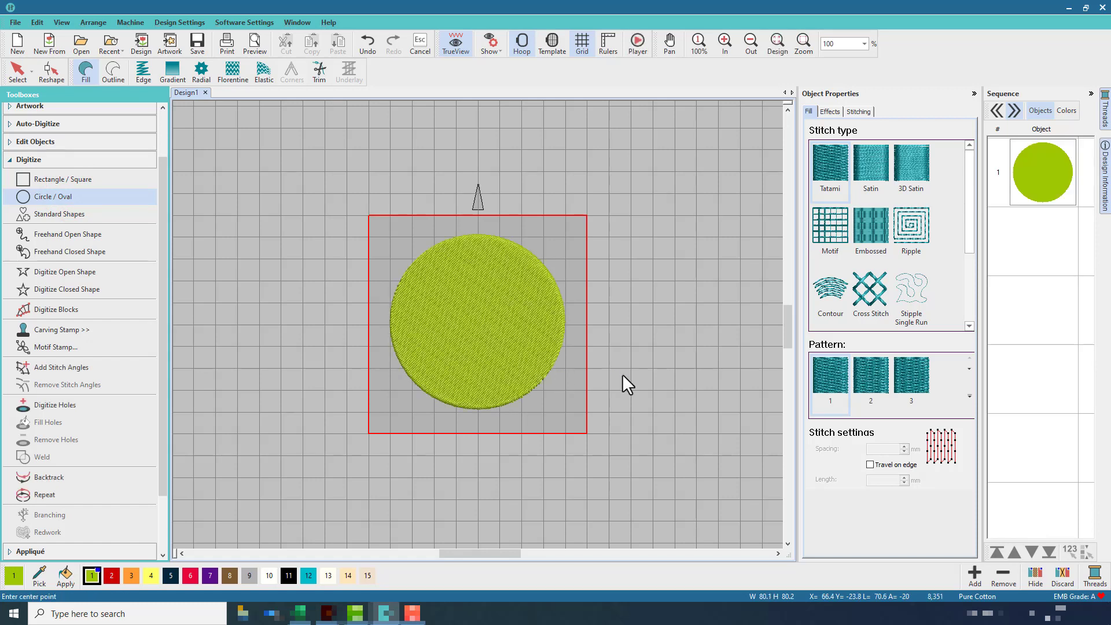
# Select the circle and change its fill stitch type to Ripple
pyautogui.click(19, 72)
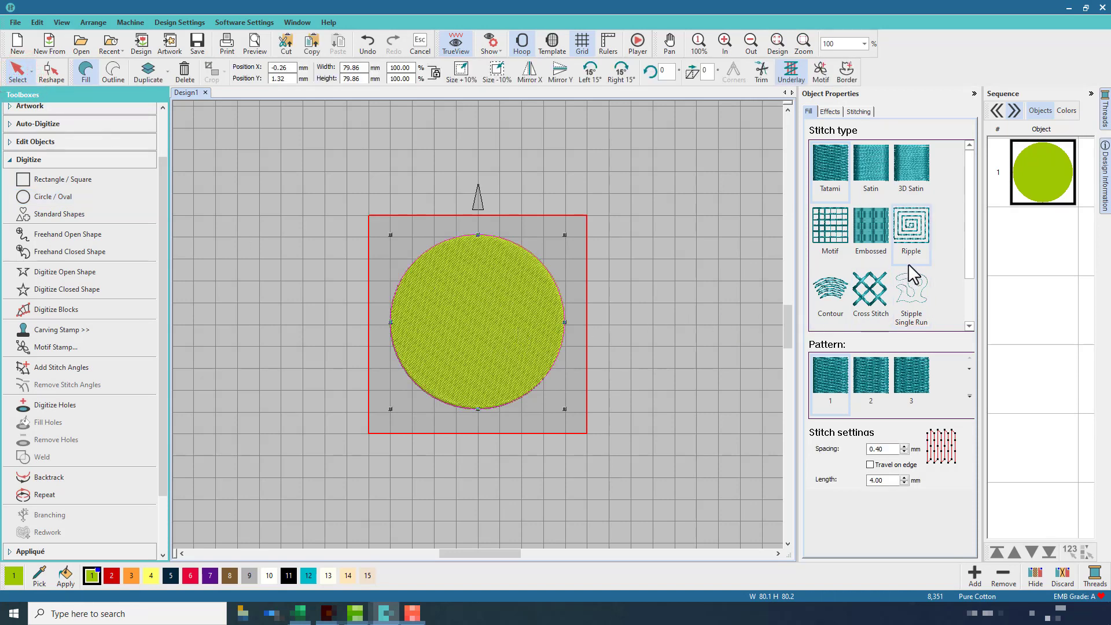
pyautogui.click(918, 251)
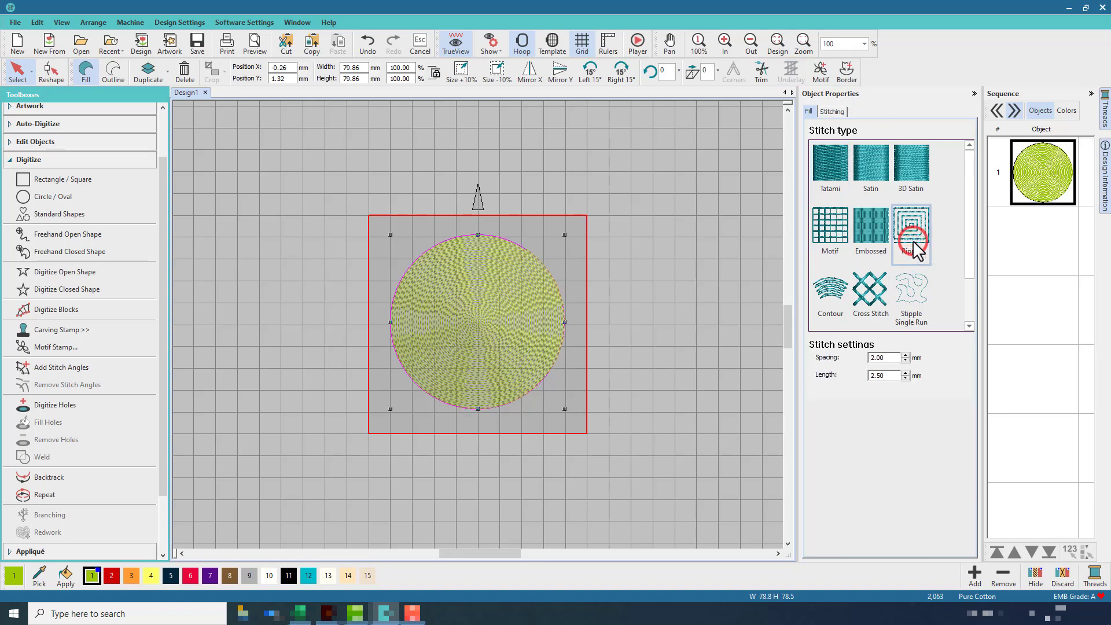
# Set the ripple spacing to 8 mm
pyautogui.click(893, 358)
pyautogui.doubleClick(892, 358)
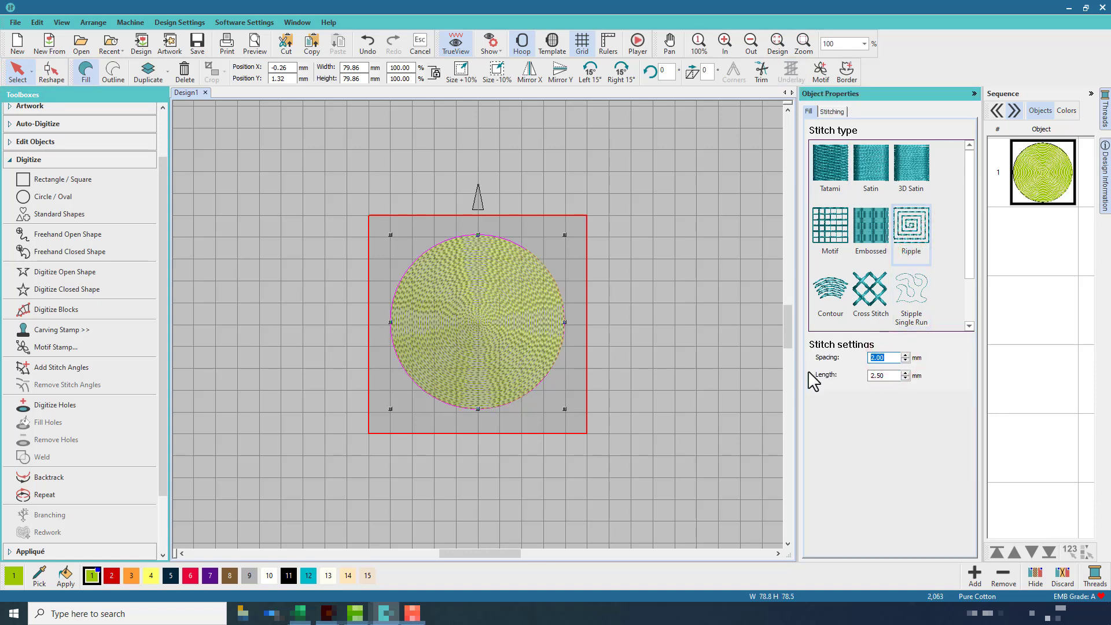
pyautogui.write('8')
pyautogui.press('Return')
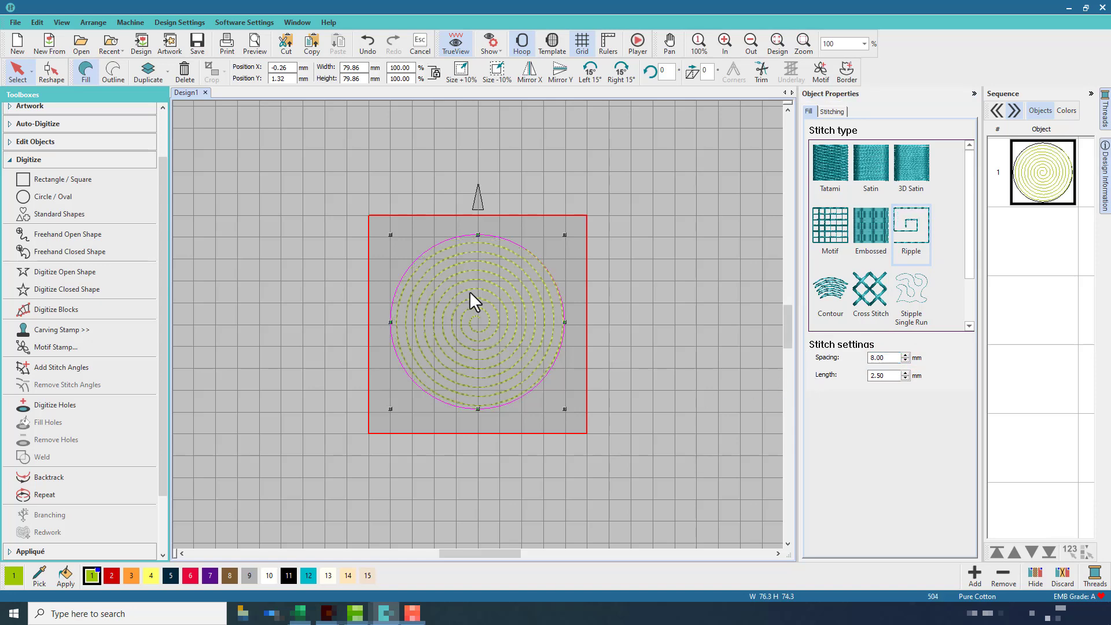
# Set the ripple spacing to 10 mm
pyautogui.doubleClick(896, 356)
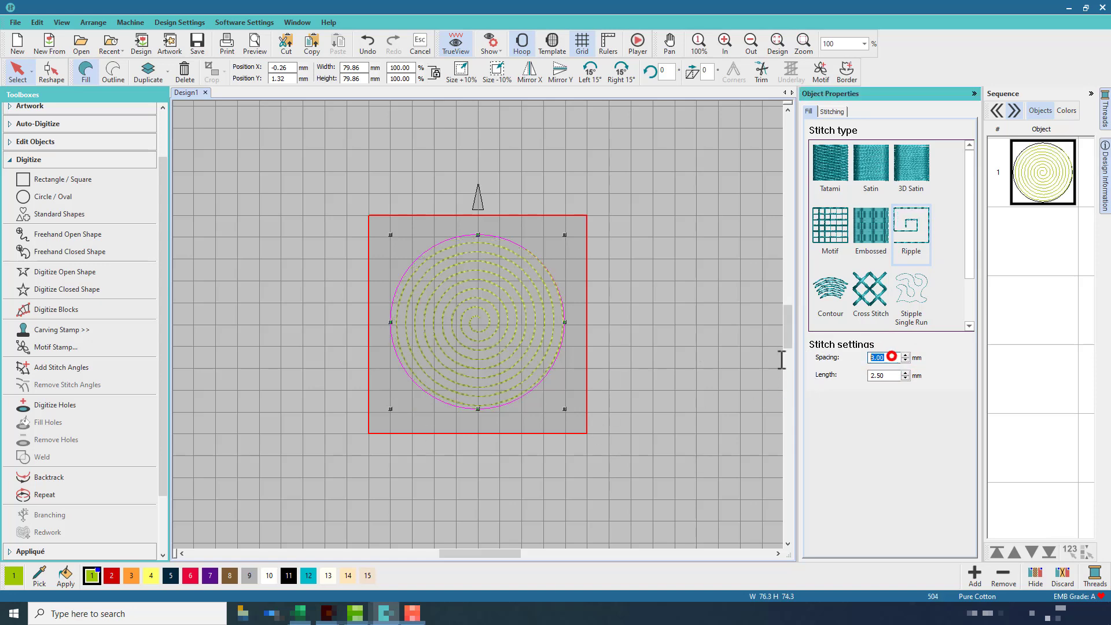
pyautogui.write('10')
pyautogui.press('Return')
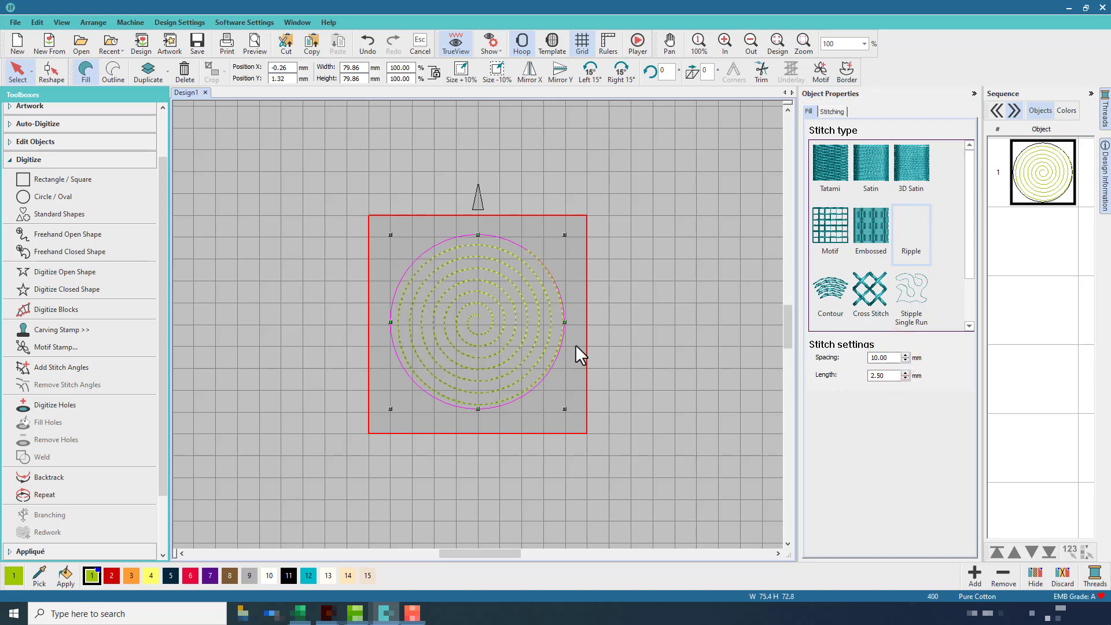
pyautogui.click(775, 42)
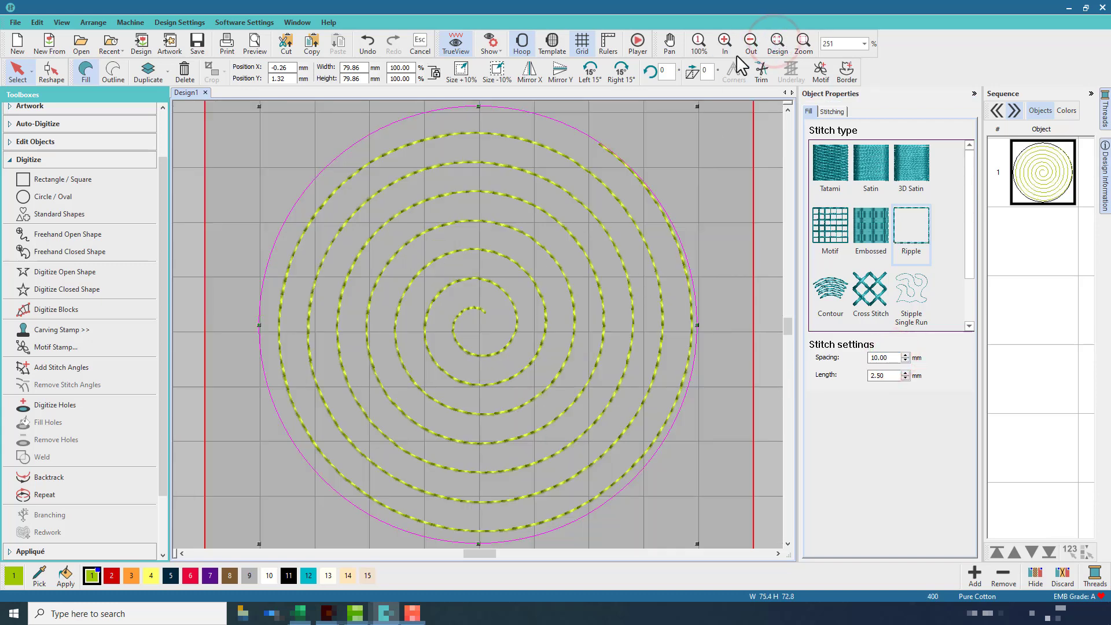
pyautogui.click(748, 45)
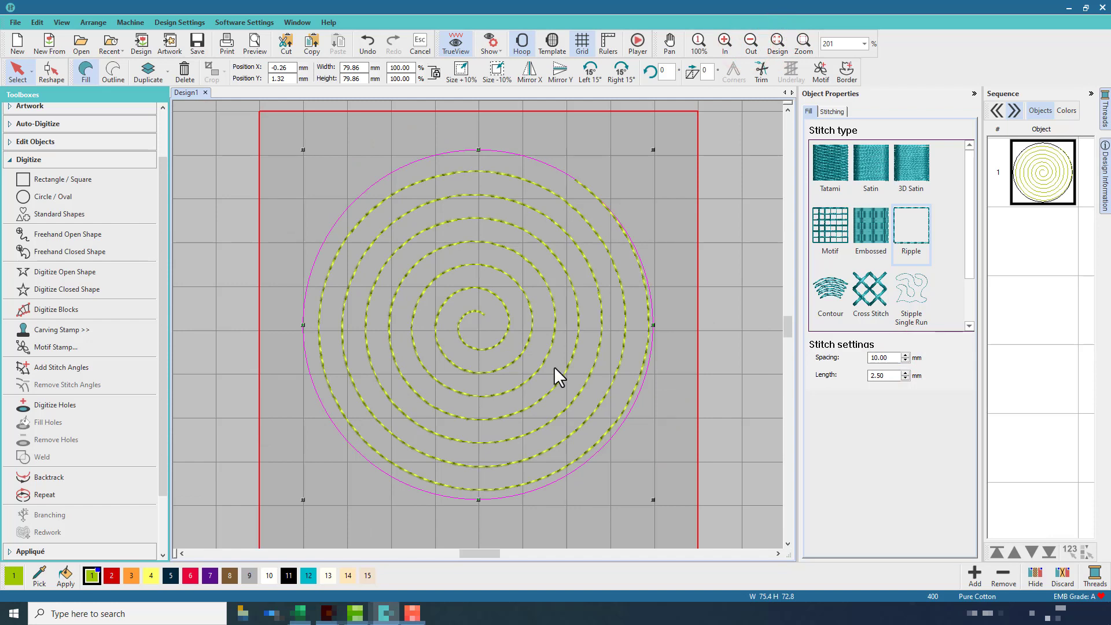
pyautogui.click(51, 75)
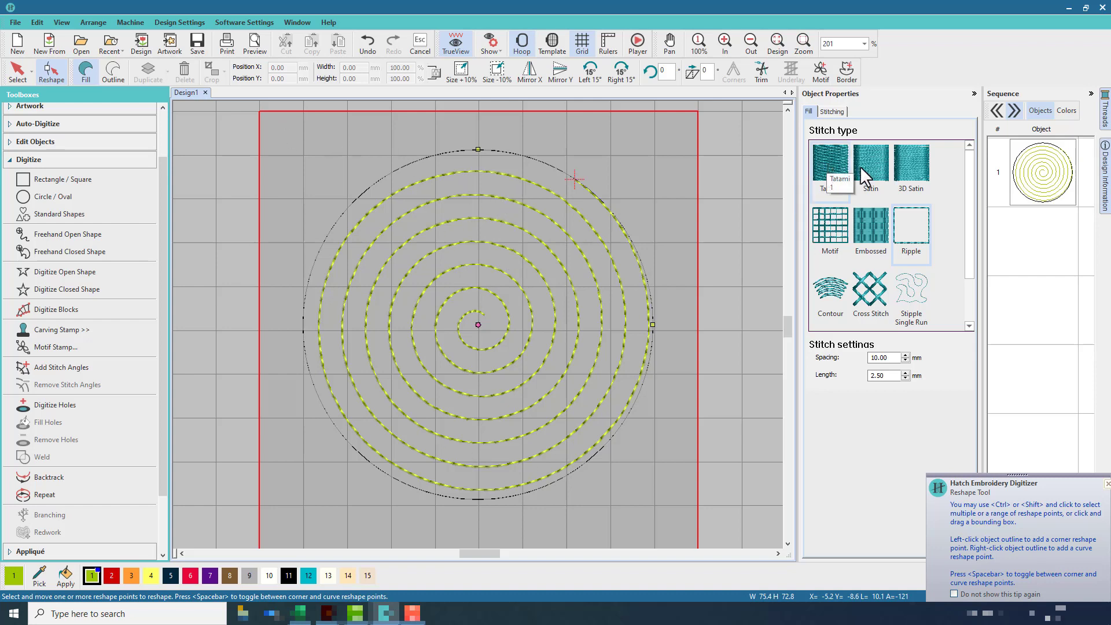
pyautogui.click(18, 70)
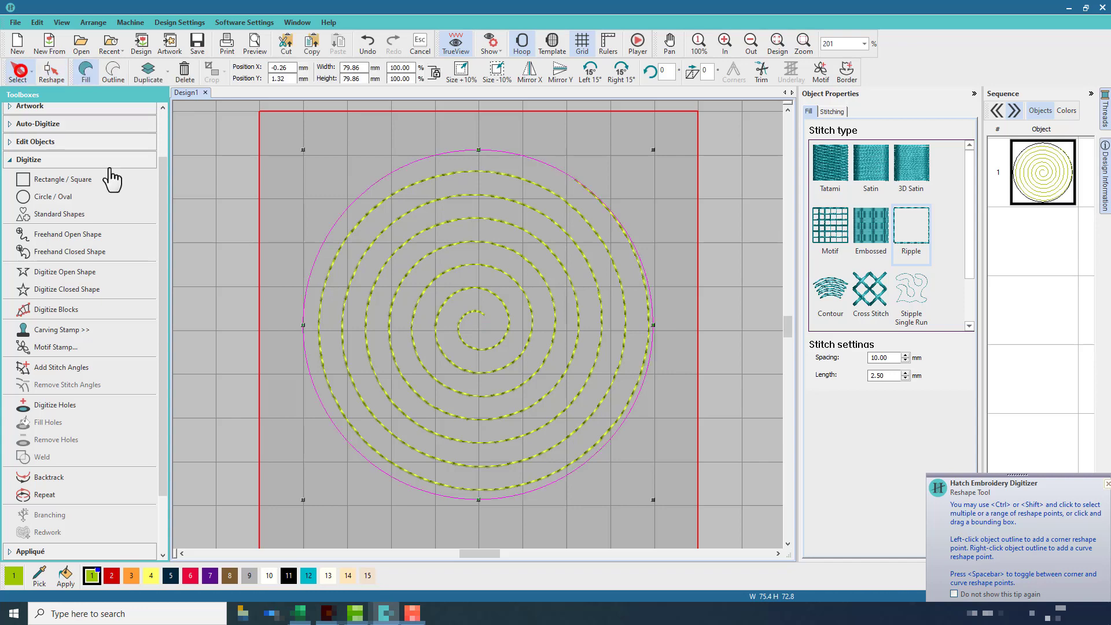
# Switch the circle's fill to Motif, then back to Ripple with a 10 mm spacing
pyautogui.click(823, 238)
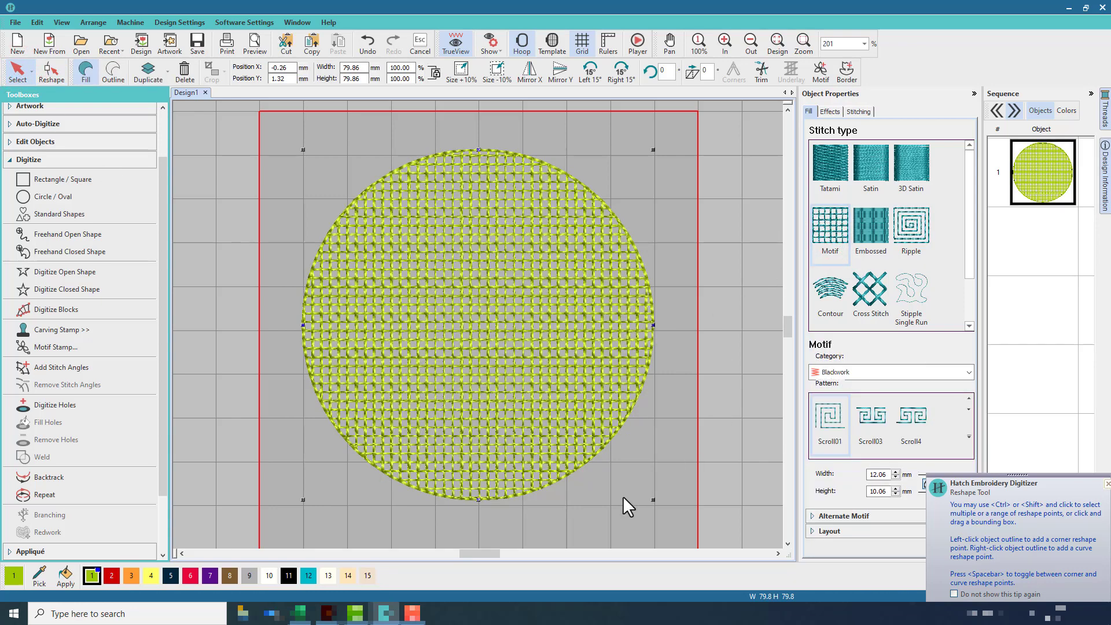
pyautogui.click(906, 252)
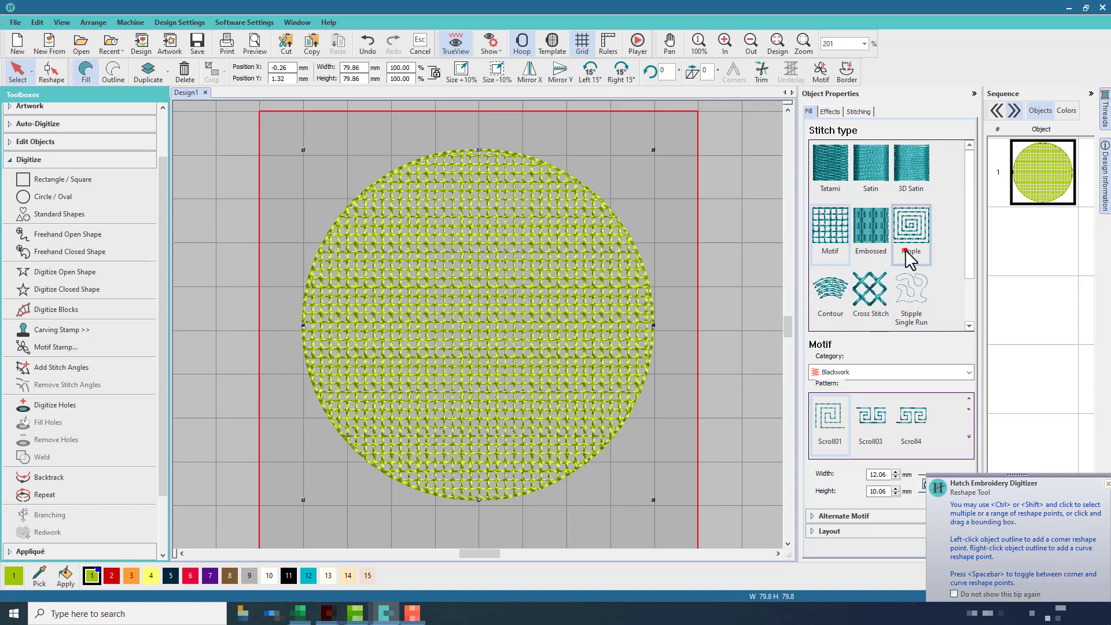
pyautogui.doubleClick(888, 357)
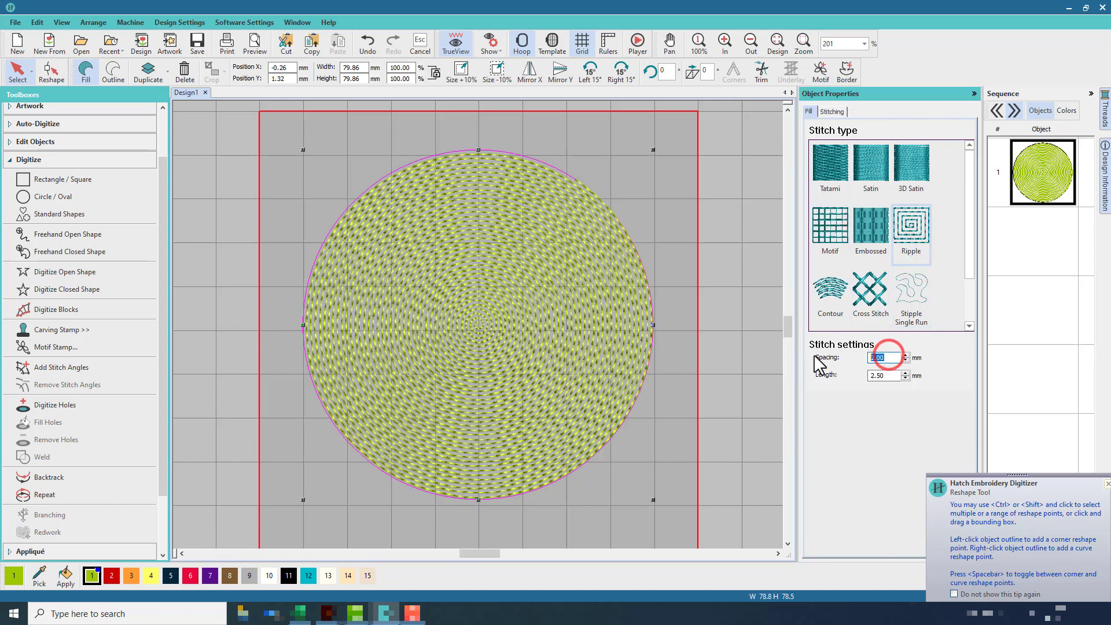
pyautogui.write('10')
pyautogui.press('Return')
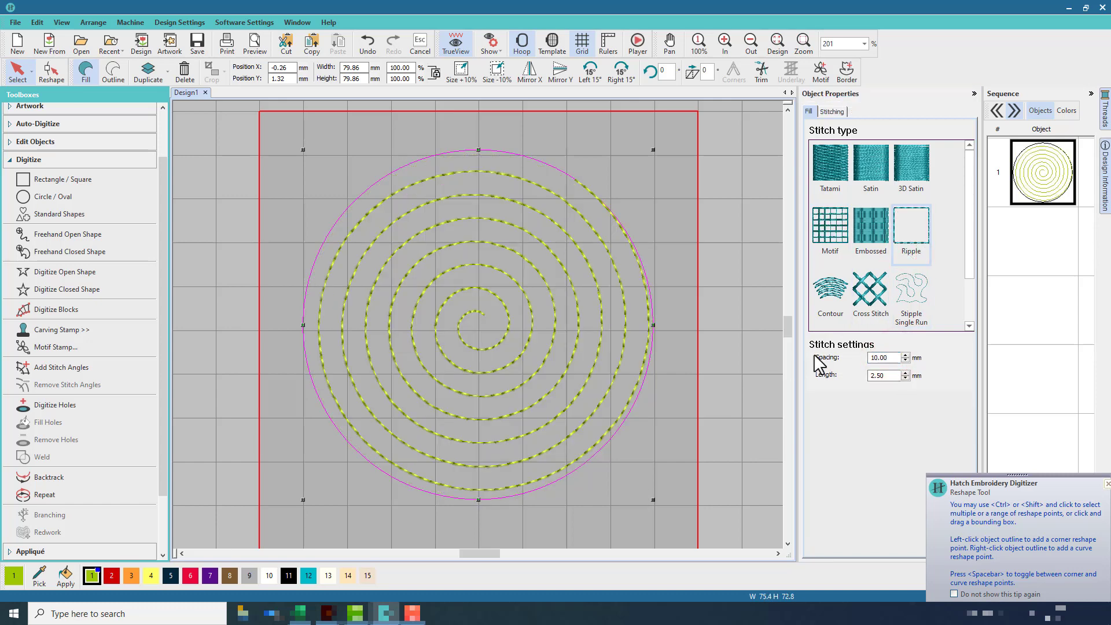
# Break the ripple-filled circle apart into separate objects
pyautogui.click(1107, 483)
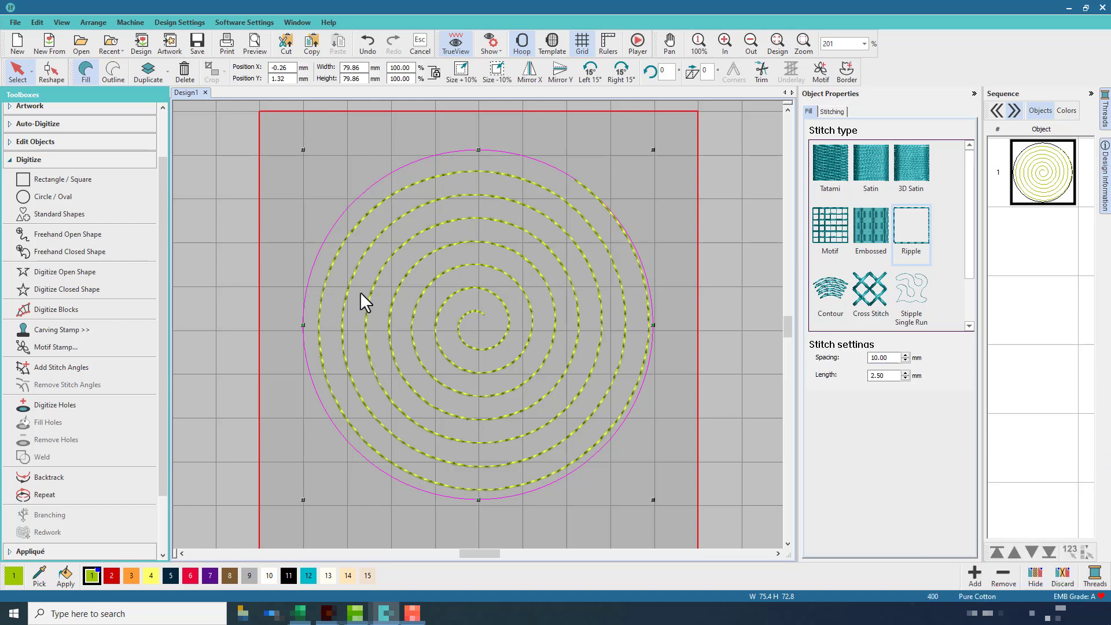
pyautogui.click(56, 141)
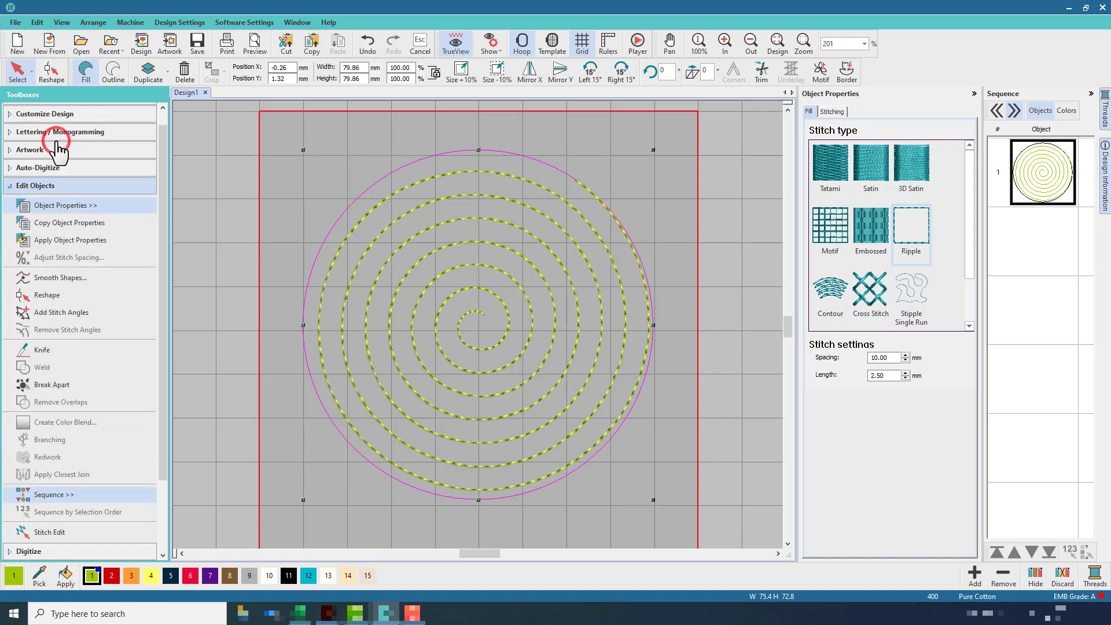
pyautogui.click(77, 384)
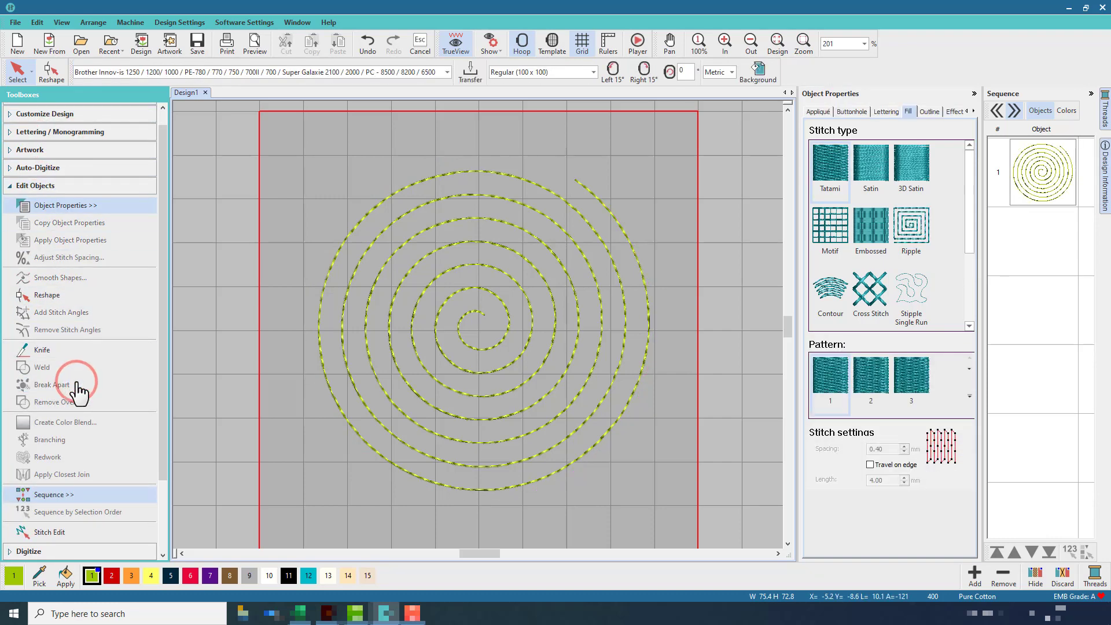
# Select the spiral outline and try Stemstitch, Sculpture Run and Triple Run stitch types on it
pyautogui.click(447, 197)
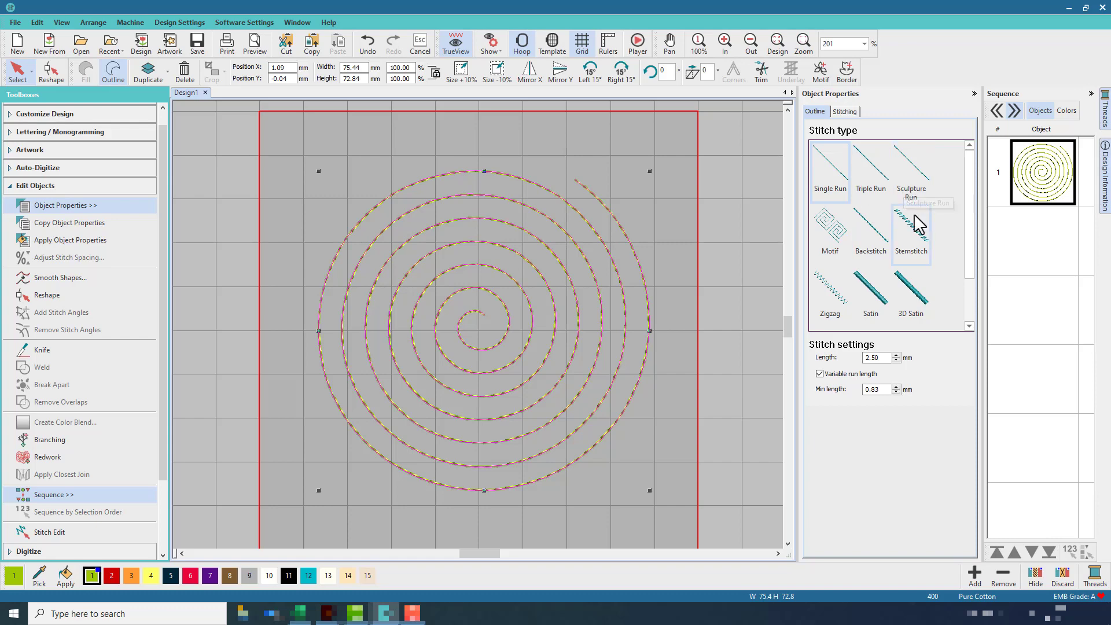
pyautogui.click(915, 237)
pyautogui.click(913, 174)
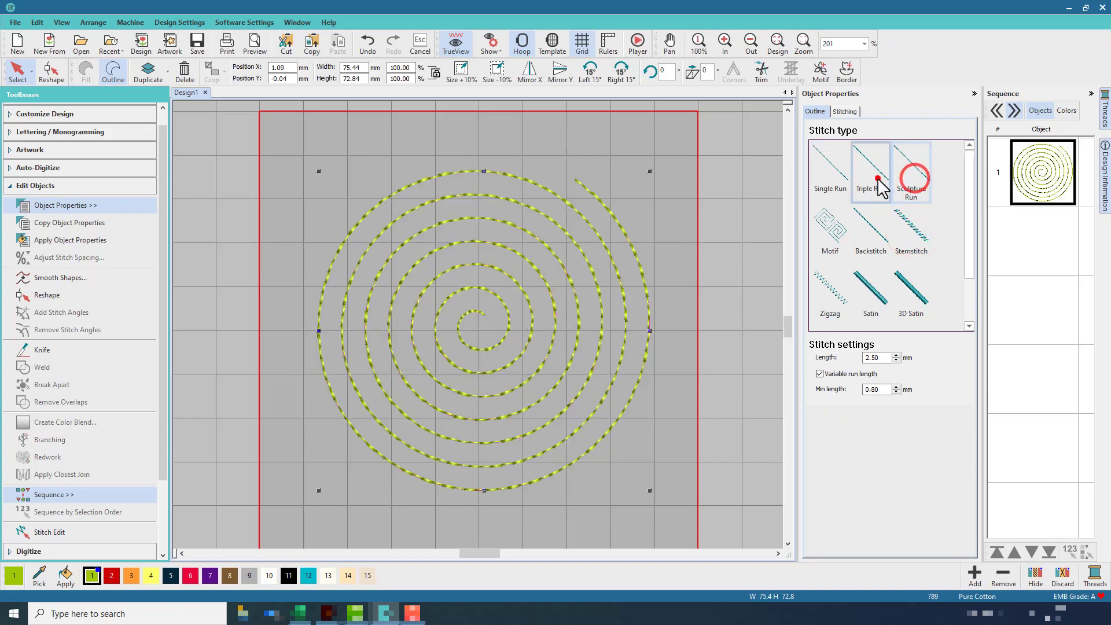
pyautogui.click(875, 173)
# Set the spiral outline to Motif stitch and pick the Single Motifs category
pyautogui.click(833, 221)
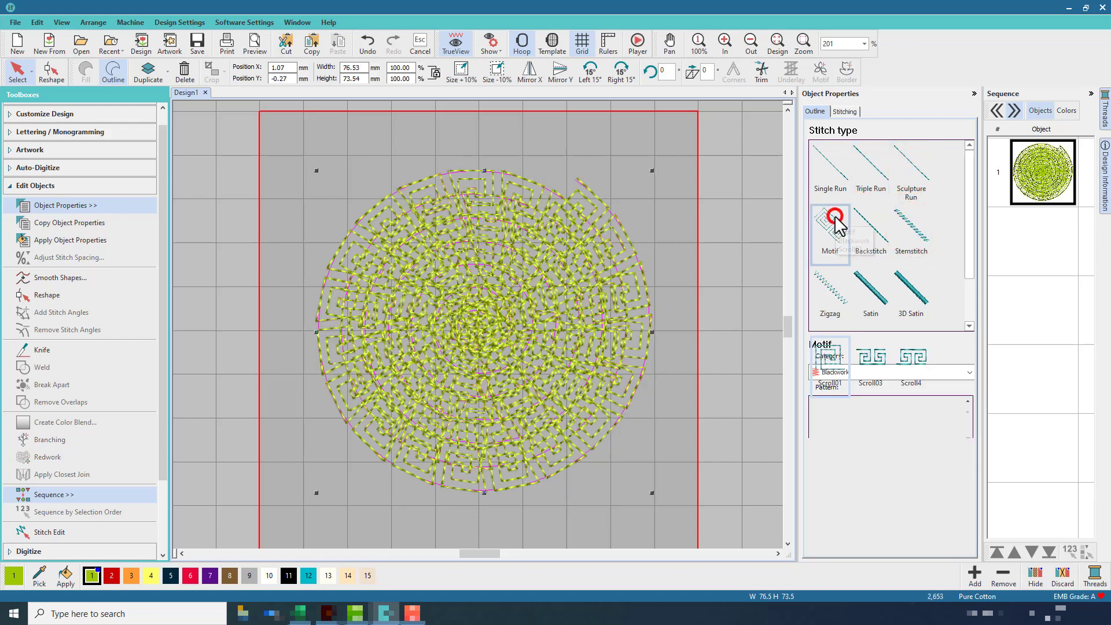
pyautogui.click(969, 372)
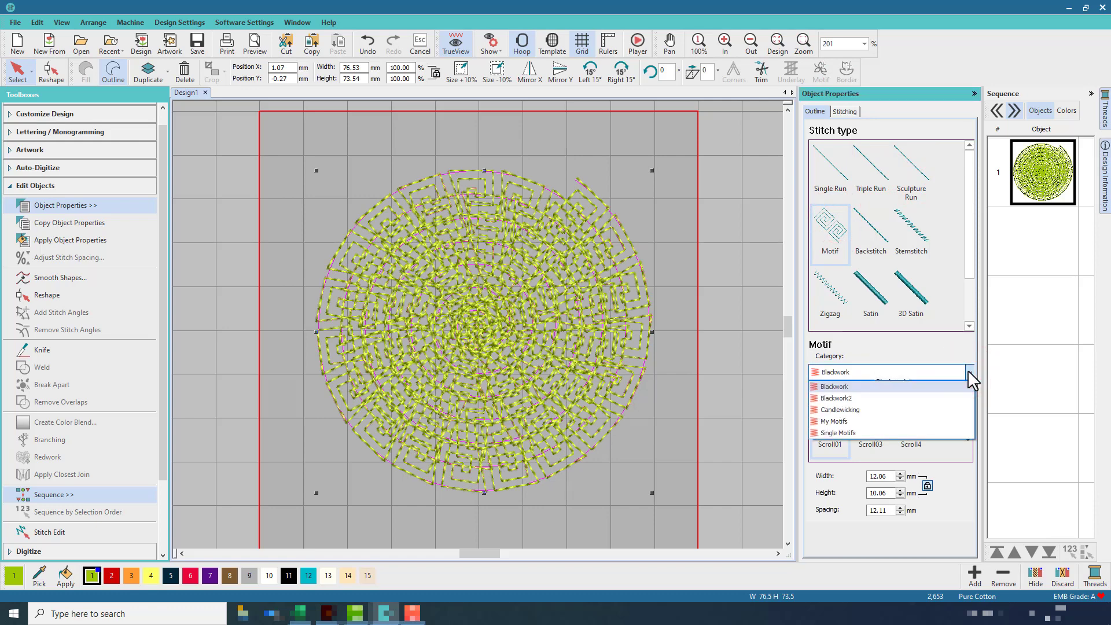
pyautogui.click(968, 372)
pyautogui.click(968, 439)
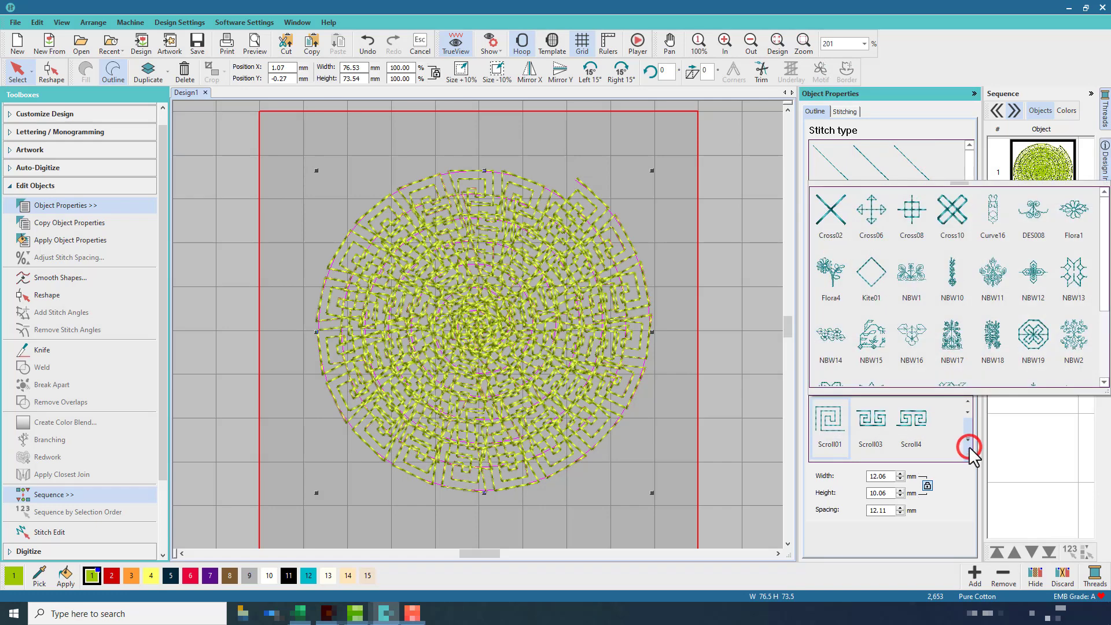
pyautogui.click(959, 482)
pyautogui.click(968, 372)
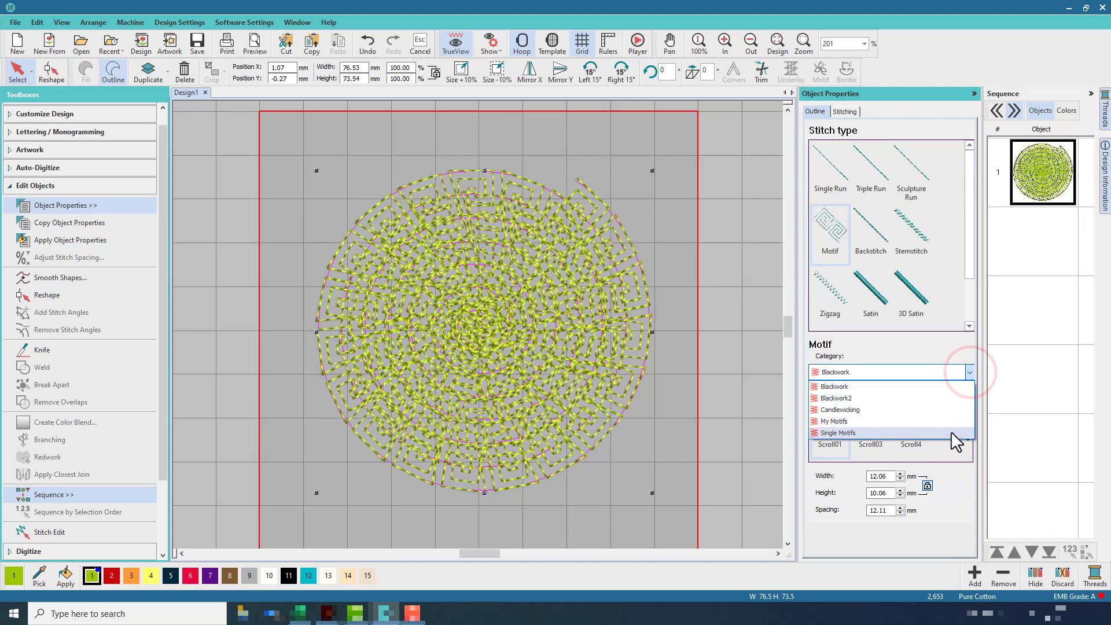
pyautogui.click(951, 432)
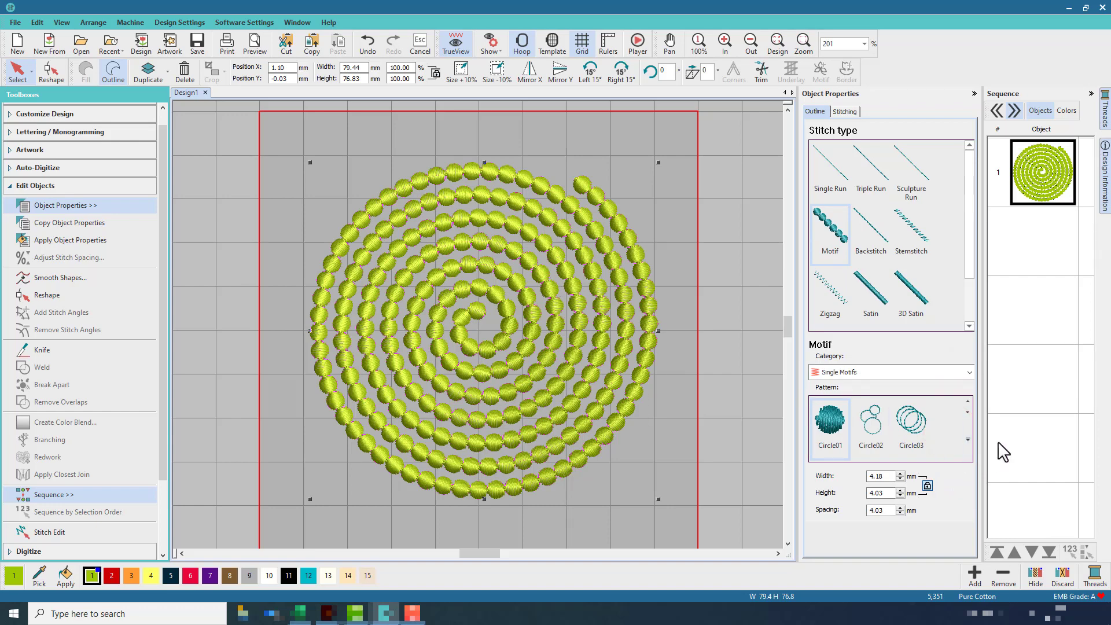
# Try the Block08 motif pattern on the spiral outline
pyautogui.click(967, 440)
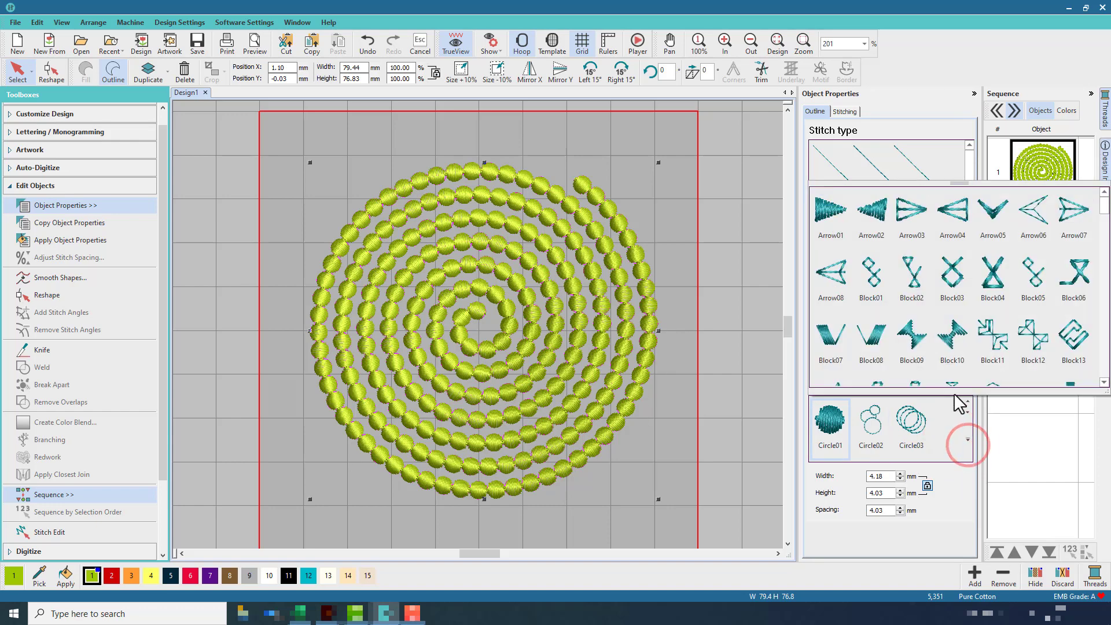
pyautogui.click(872, 344)
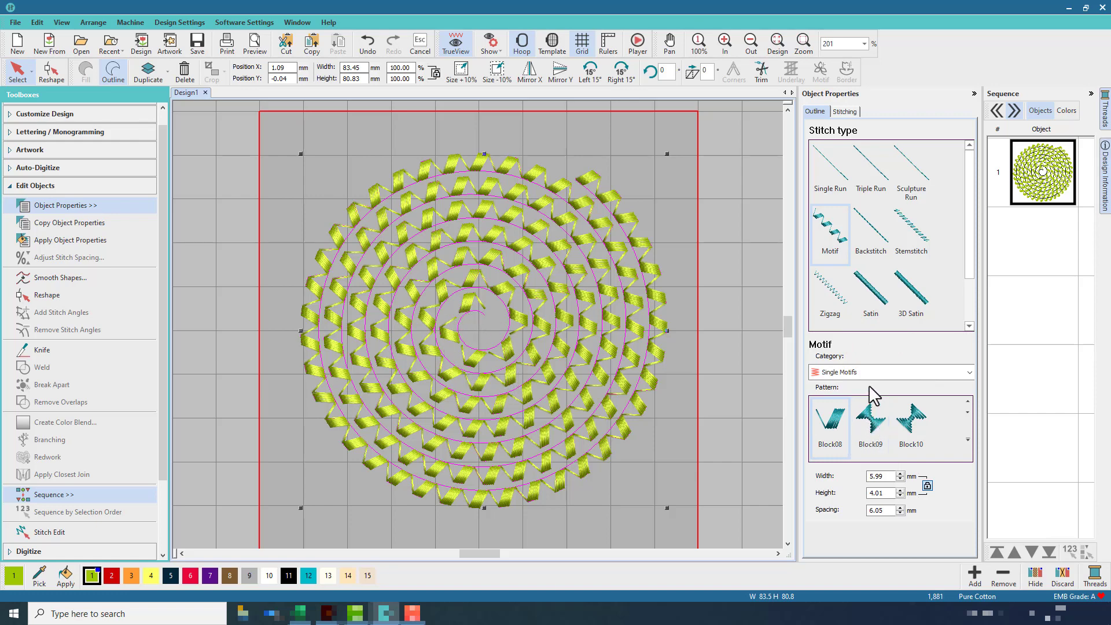
pyautogui.click(969, 373)
pyautogui.click(968, 372)
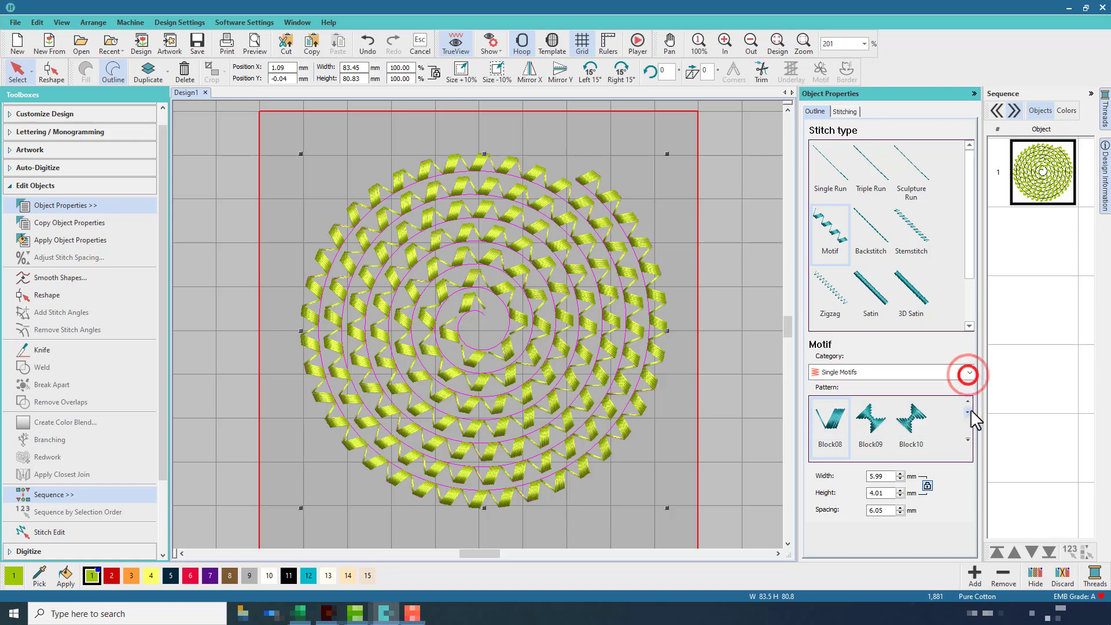
# Browse the motif pattern gallery and apply the Kite03 pattern to the spiral outline
pyautogui.click(968, 441)
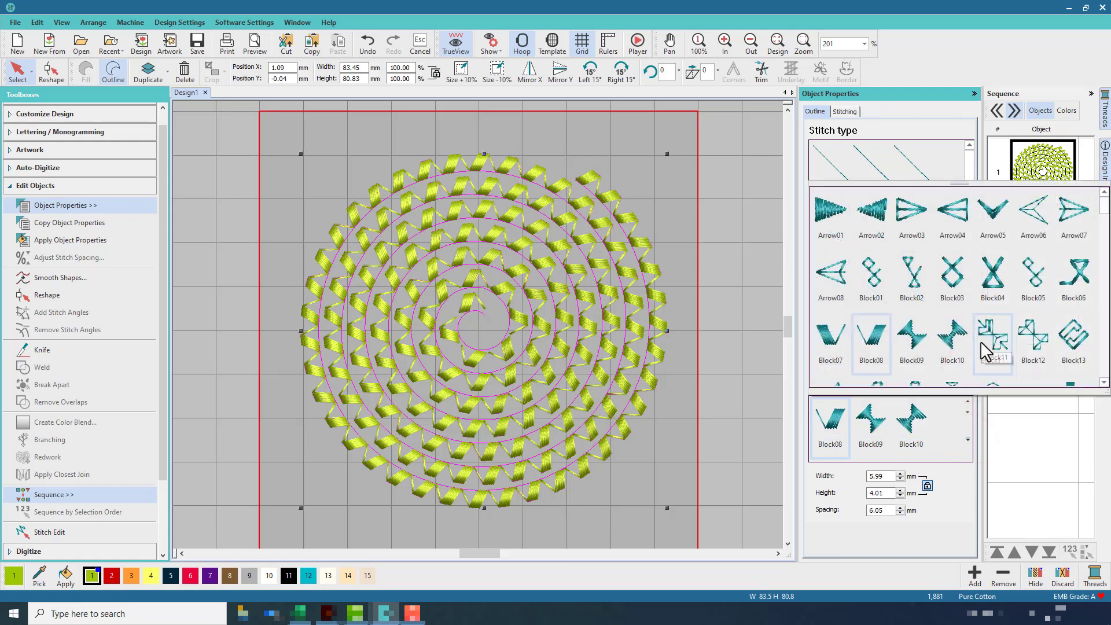
pyautogui.scroll(-3, 986, 350)
pyautogui.scroll(-3, 982, 343)
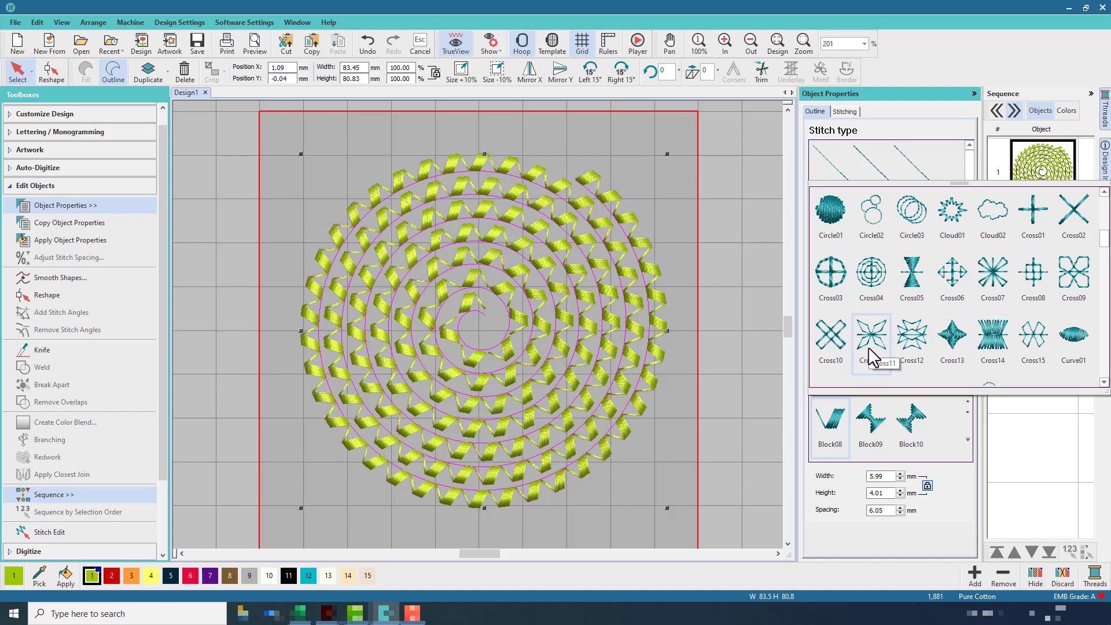
pyautogui.scroll(-3, 871, 344)
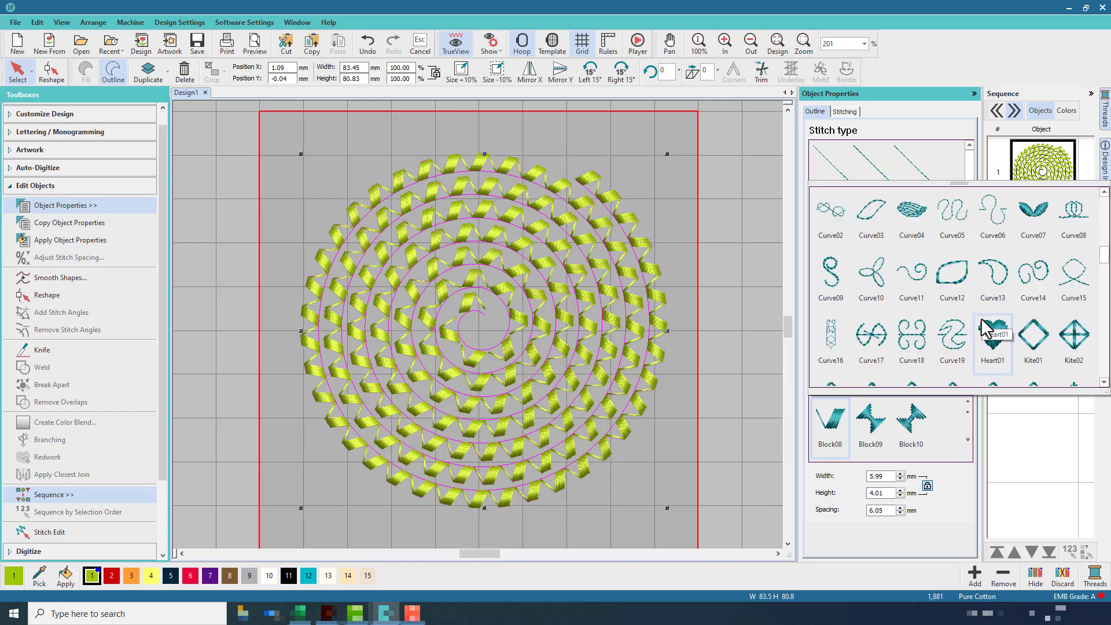
pyautogui.scroll(-3, 987, 333)
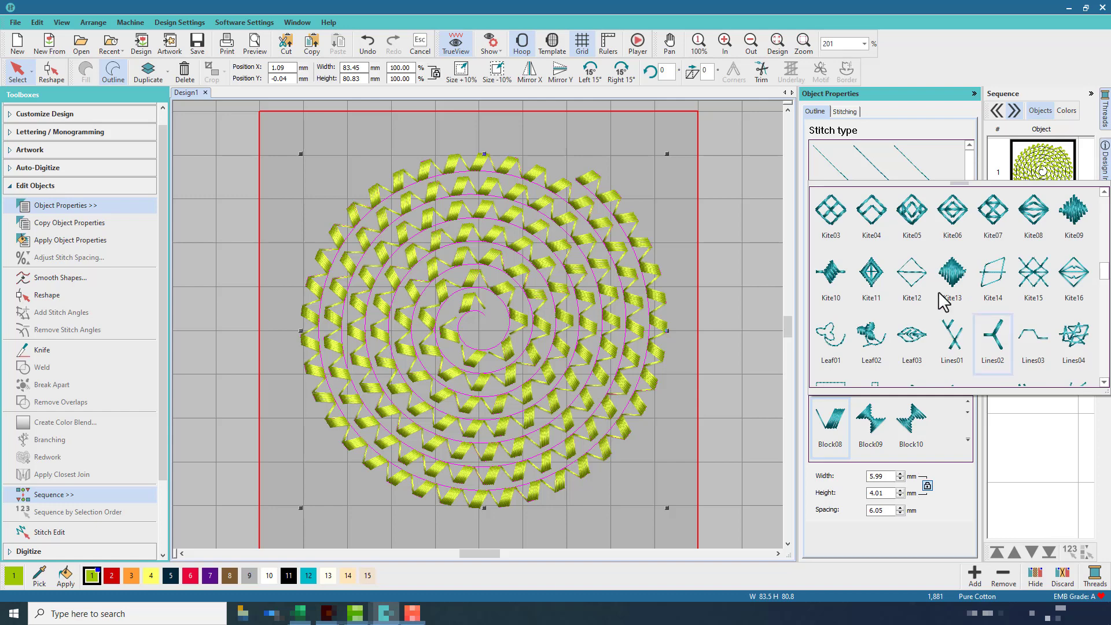
pyautogui.click(824, 207)
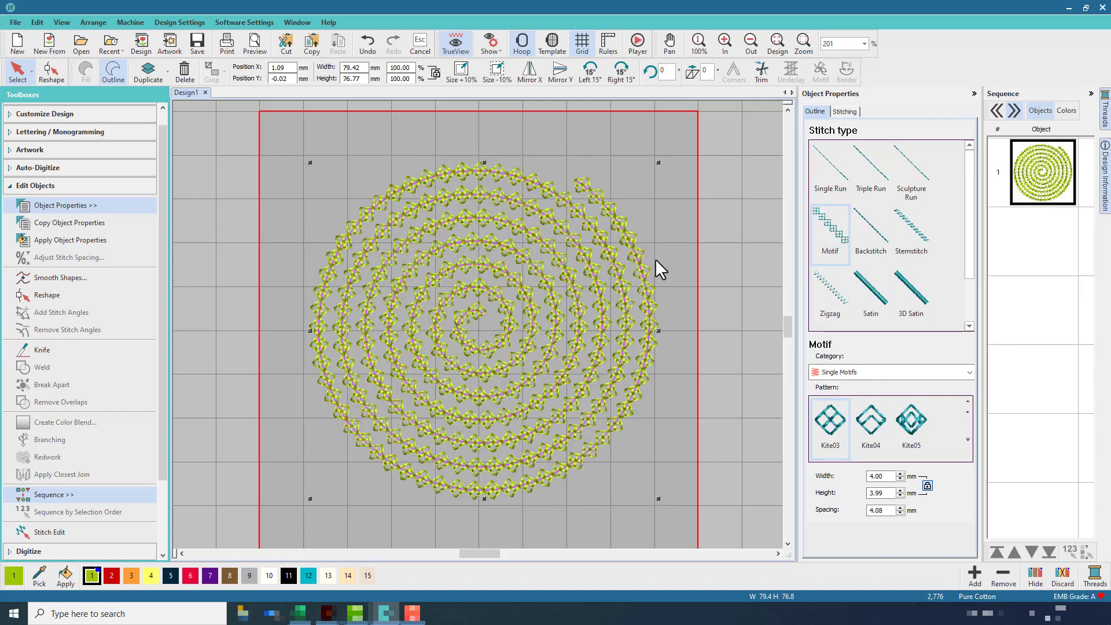
# Digitize an open shape forming a small three-pronged branching figure near the hoop's upper-left corner
pyautogui.click(681, 234)
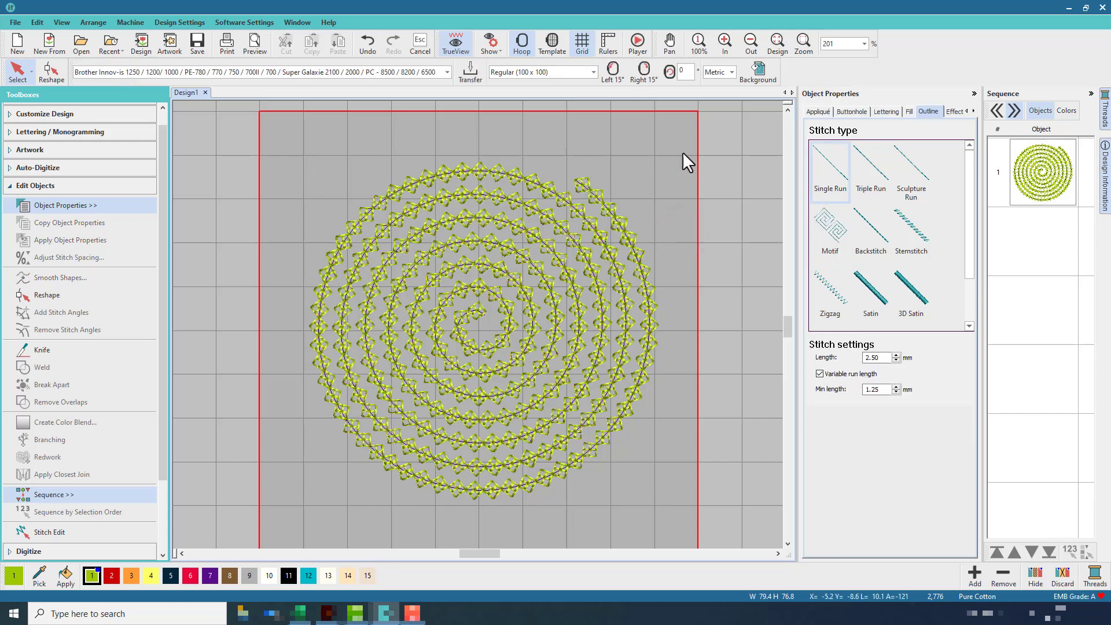
pyautogui.click(61, 185)
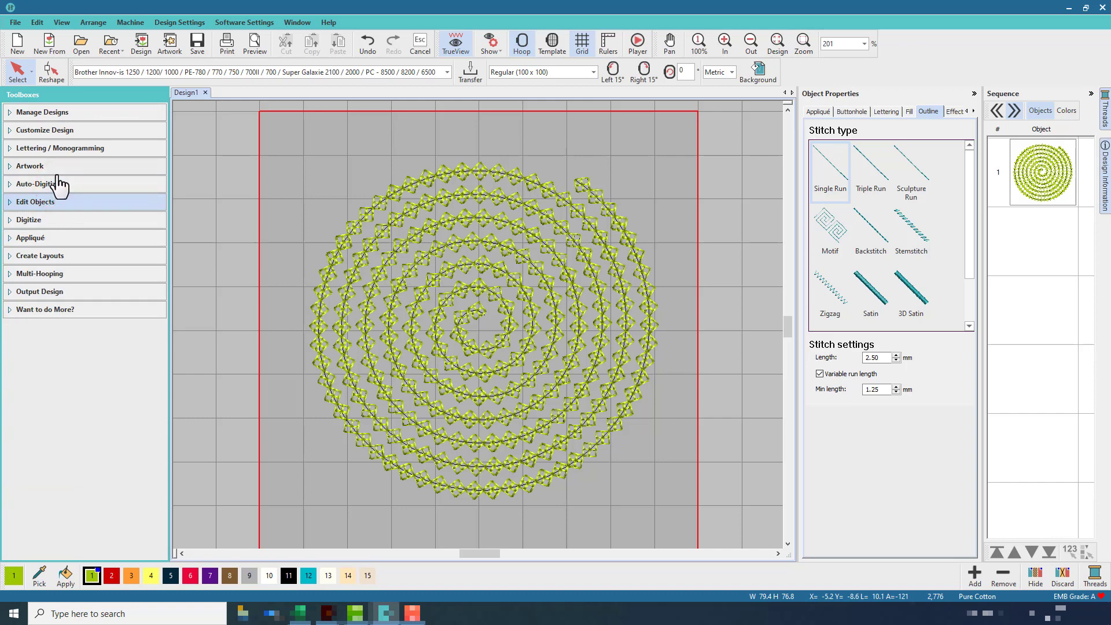
pyautogui.click(57, 220)
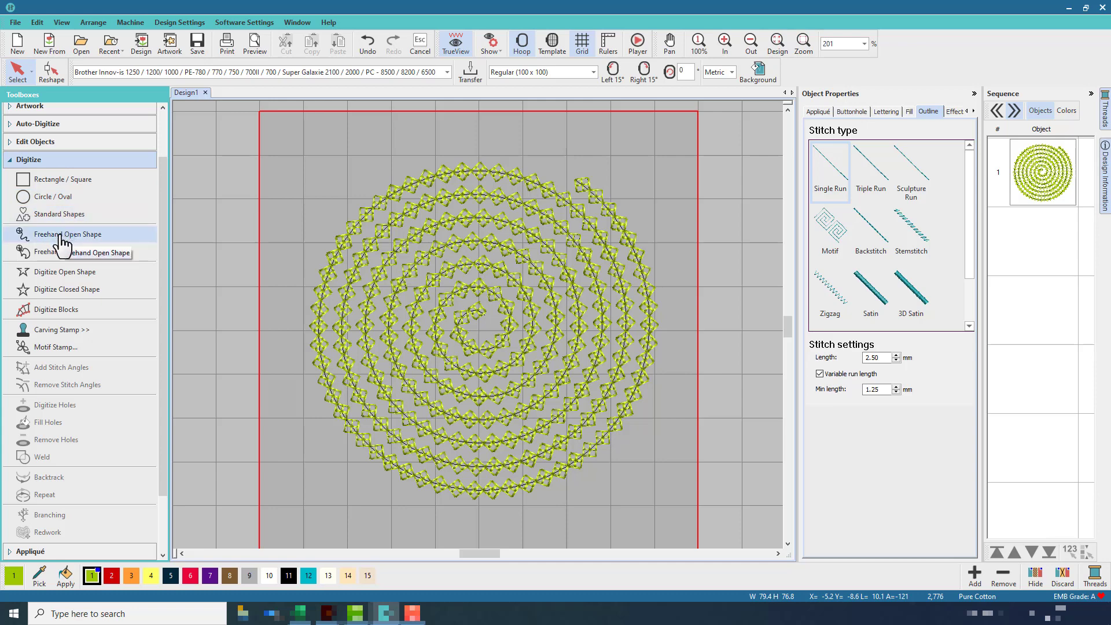
pyautogui.click(65, 273)
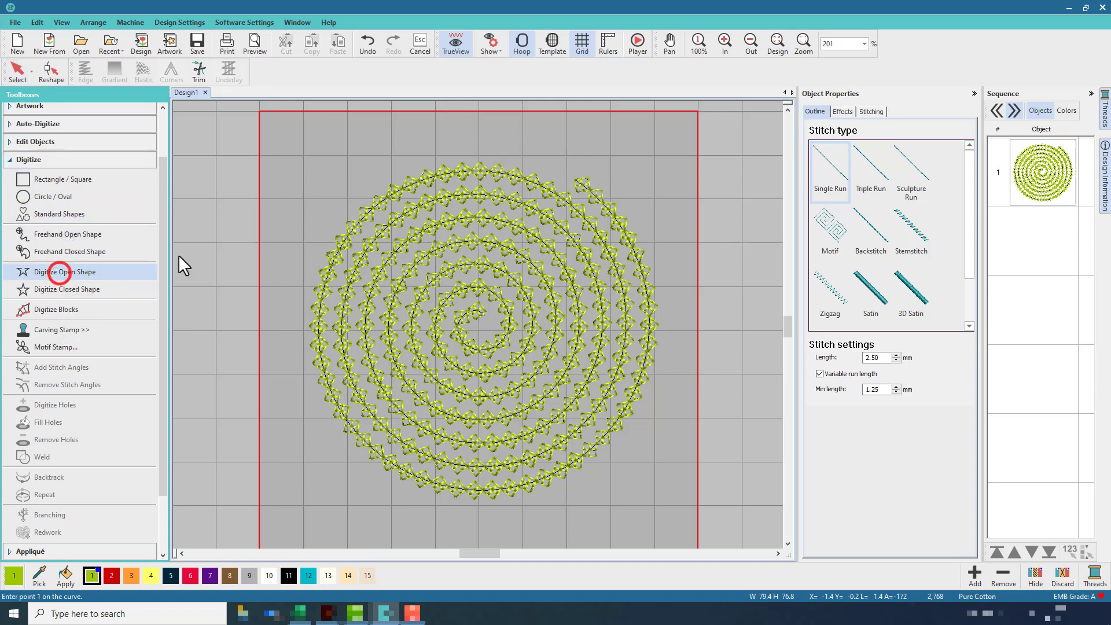
pyautogui.click(302, 153)
pyautogui.click(319, 154)
pyautogui.click(334, 138)
pyautogui.click(322, 154)
pyautogui.click(333, 178)
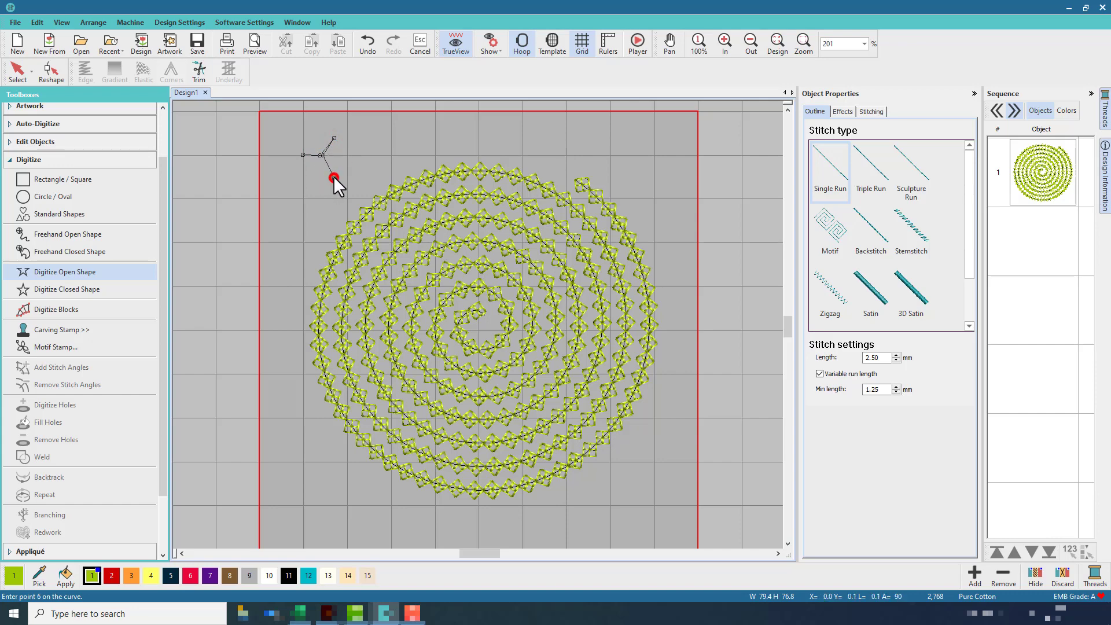
pyautogui.click(325, 155)
pyautogui.click(347, 155)
pyautogui.press('Return')
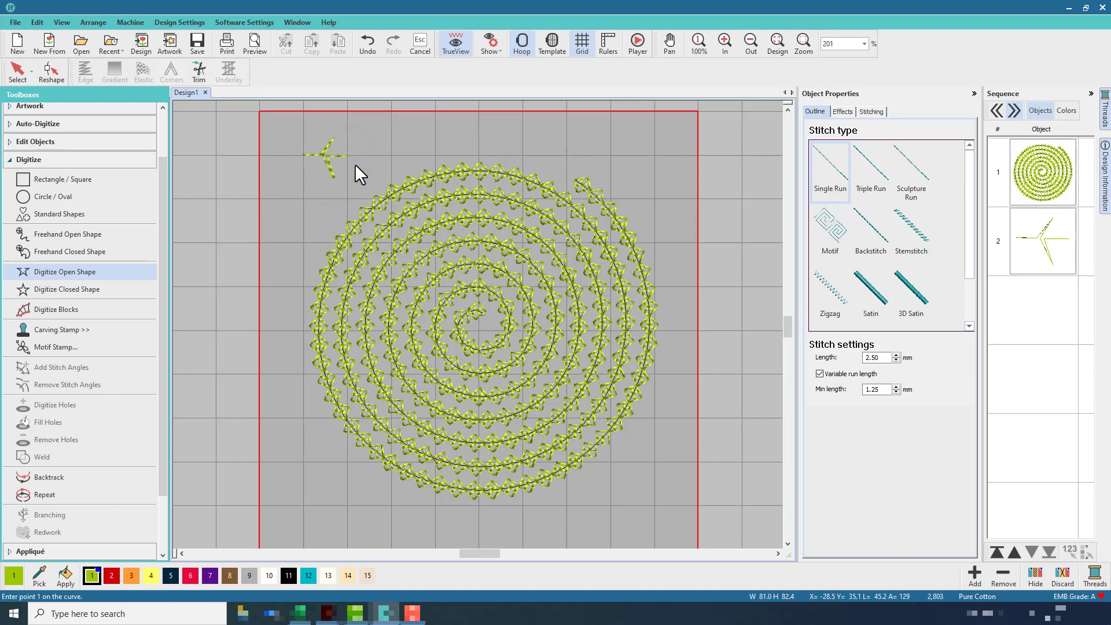
pyautogui.click(304, 155)
pyautogui.click(348, 155)
pyautogui.press('Return')
pyautogui.click(20, 76)
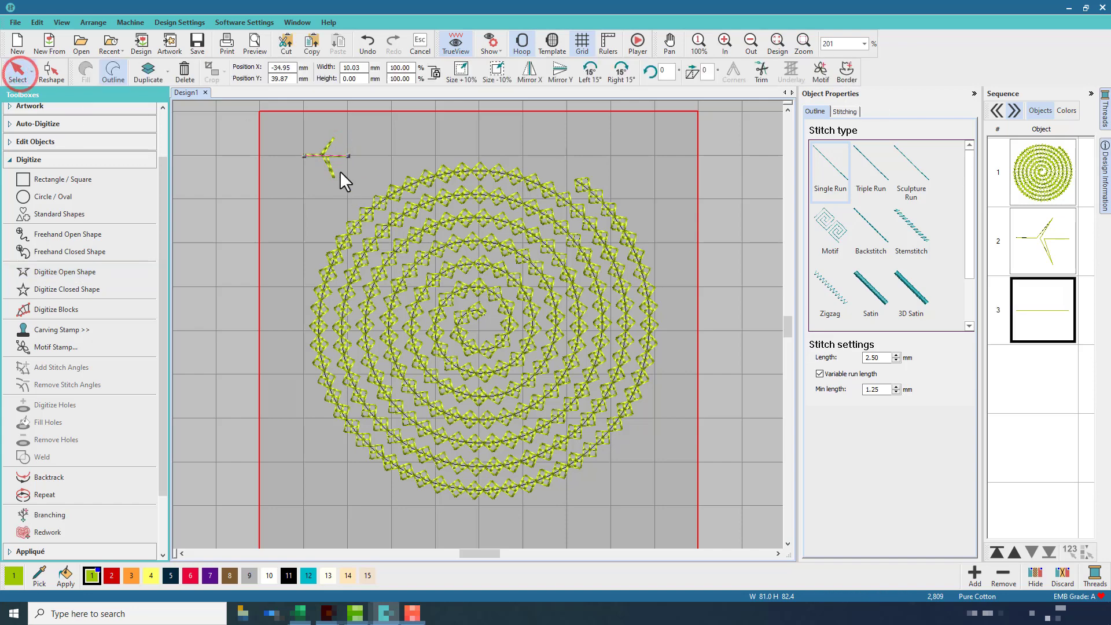
pyautogui.press('Delete')
# Save the branching figure as a new motif named Zig Zag in the My Motifs category, setting its reference line along the horizontal arm
pyautogui.click(324, 155)
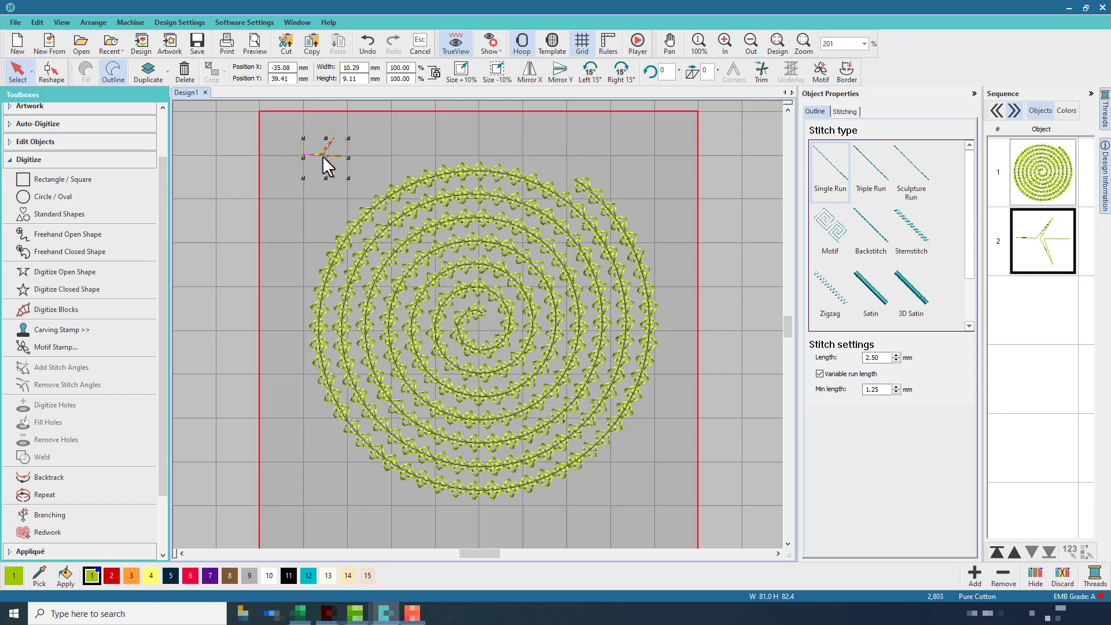
pyautogui.click(821, 74)
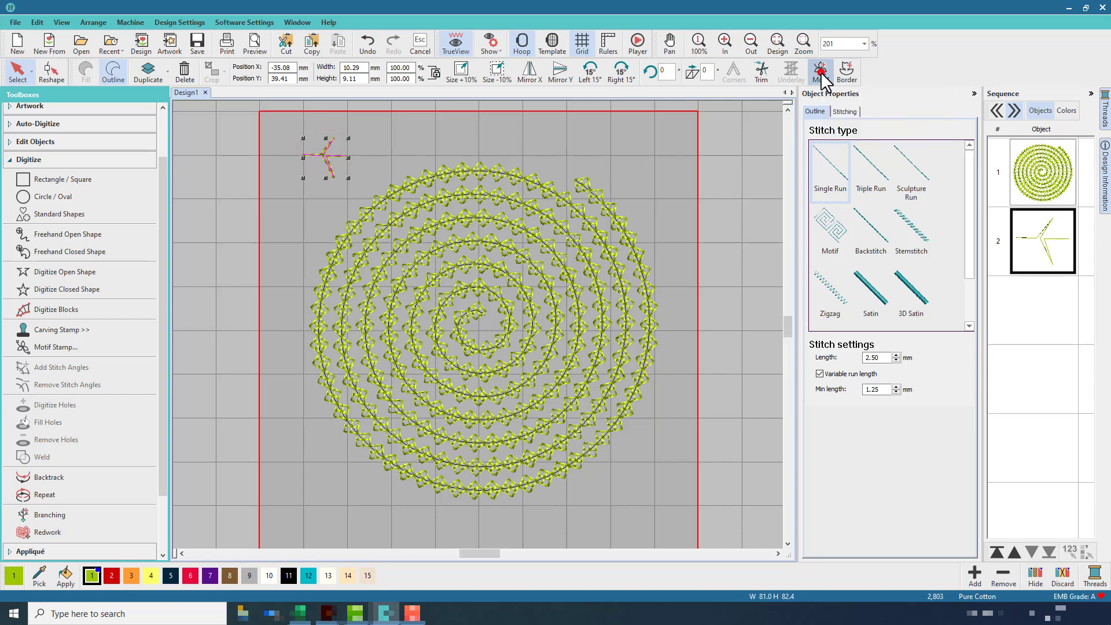
pyautogui.click(526, 283)
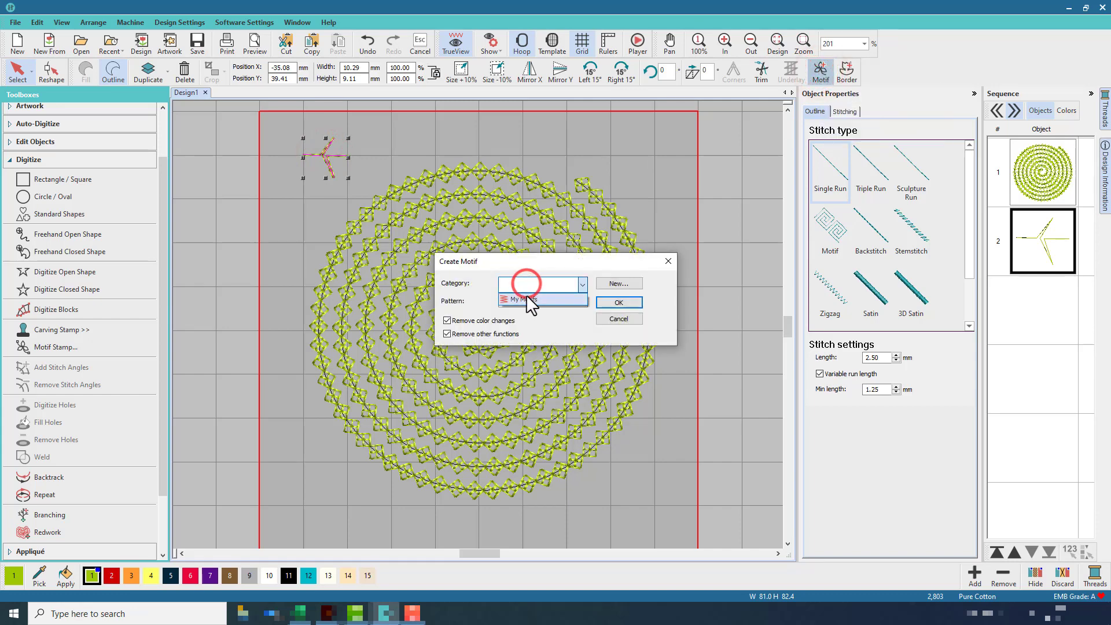
pyautogui.click(524, 294)
pyautogui.click(525, 301)
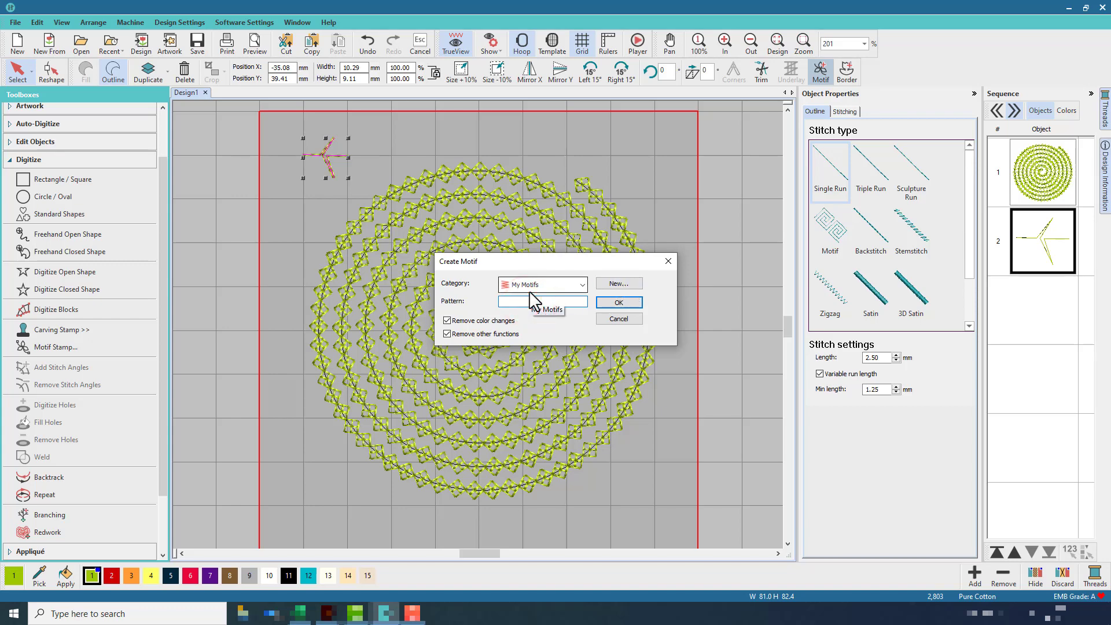
pyautogui.write('g Zag')
pyautogui.click(606, 302)
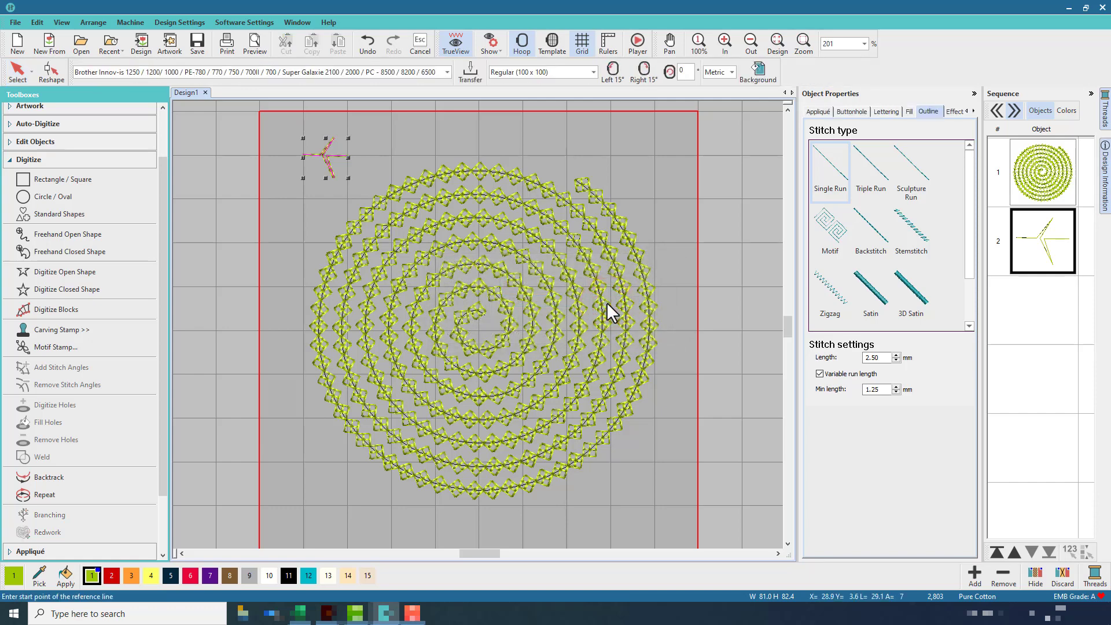
pyautogui.click(302, 154)
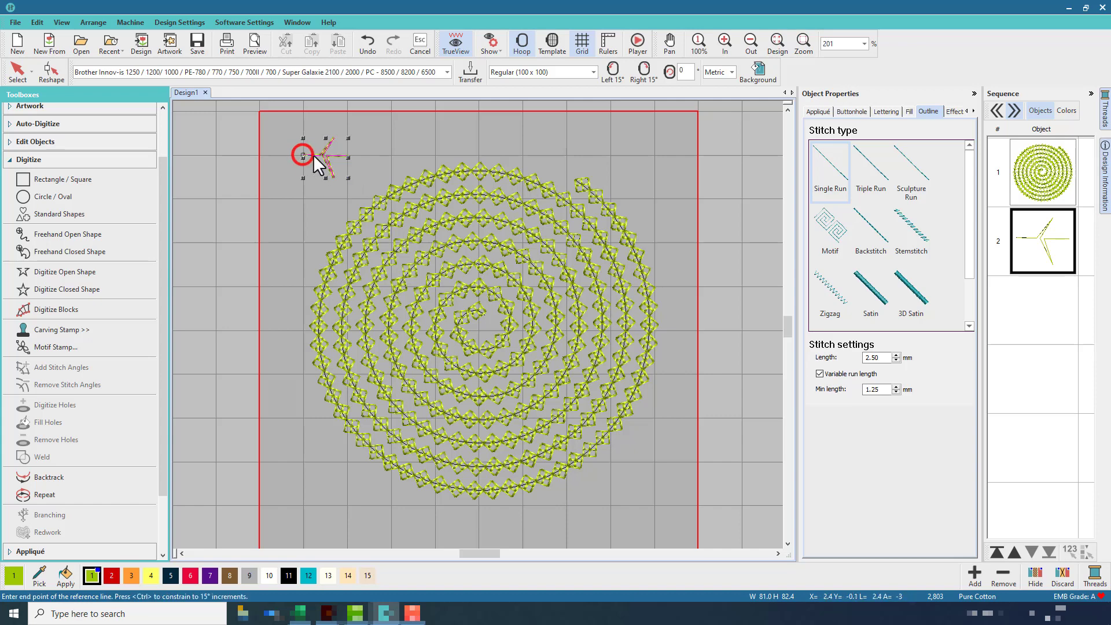
pyautogui.click(347, 155)
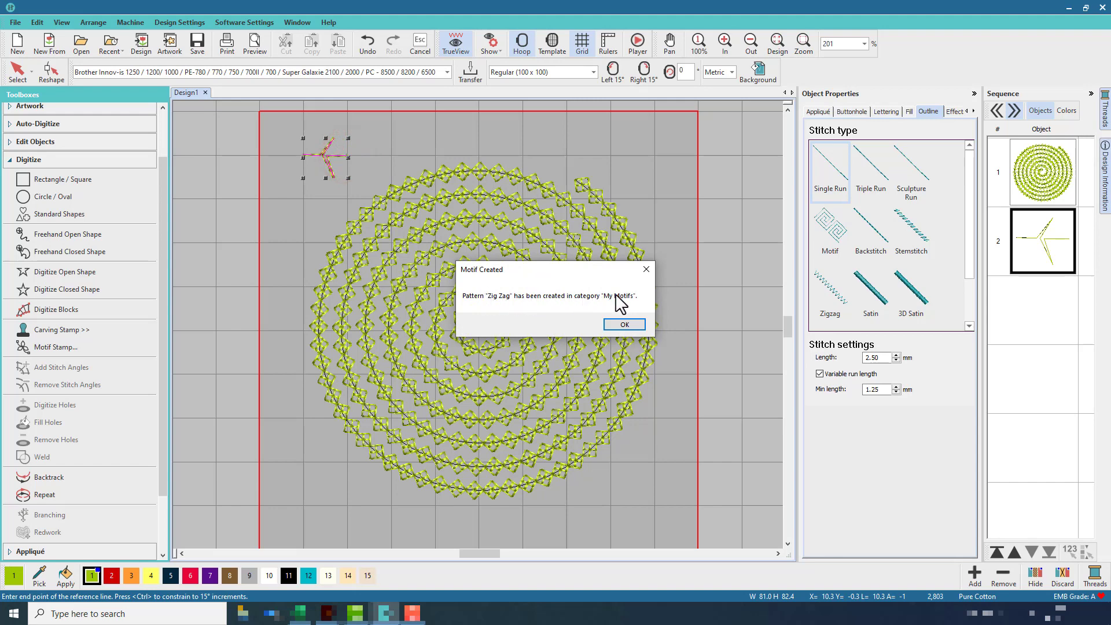
pyautogui.click(623, 324)
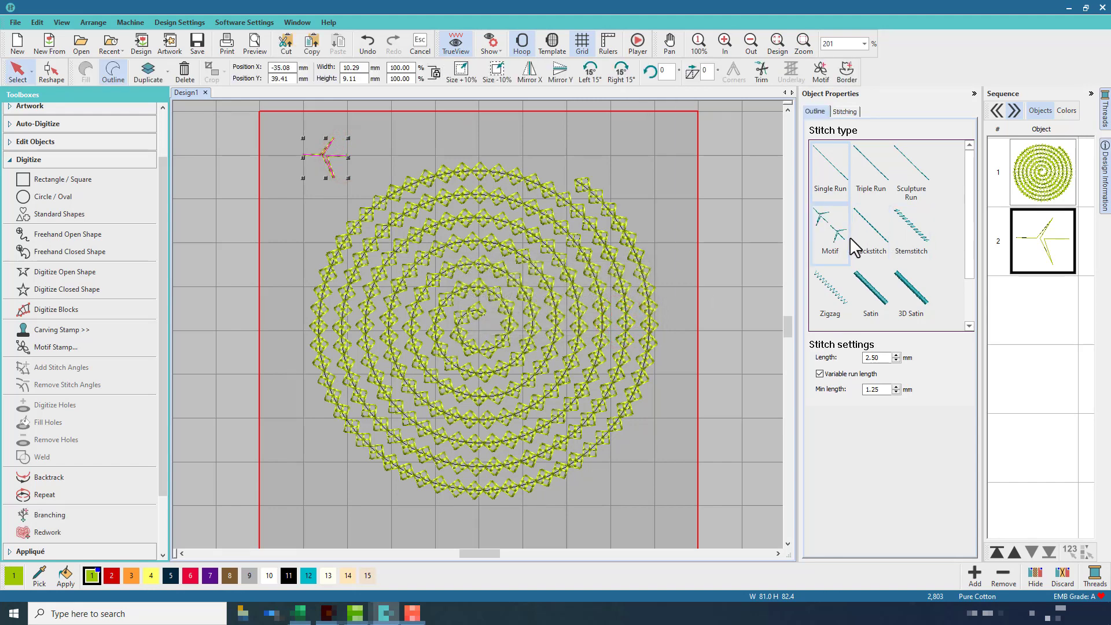
# Apply the Zig Zag pattern from the My Motifs category to the spiral outline
pyautogui.click(567, 224)
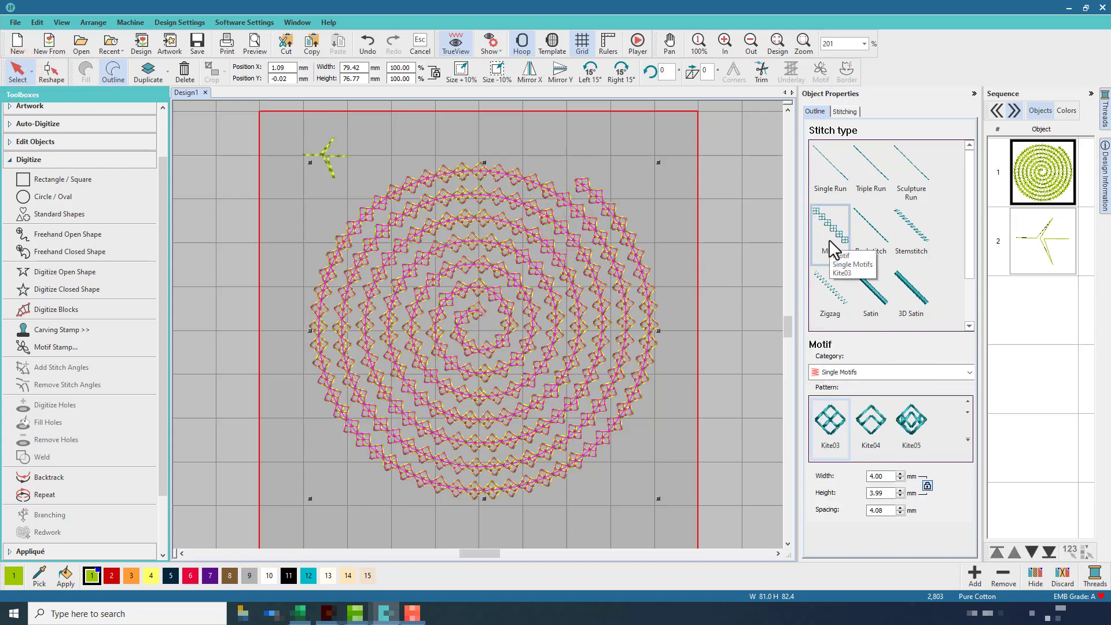
pyautogui.click(969, 373)
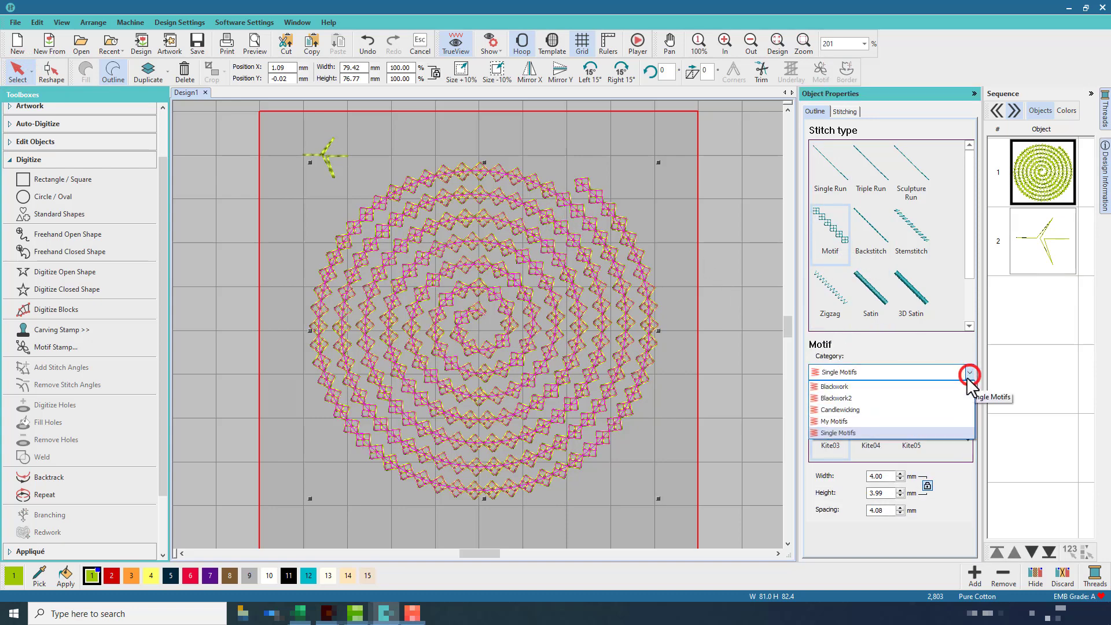
pyautogui.click(936, 419)
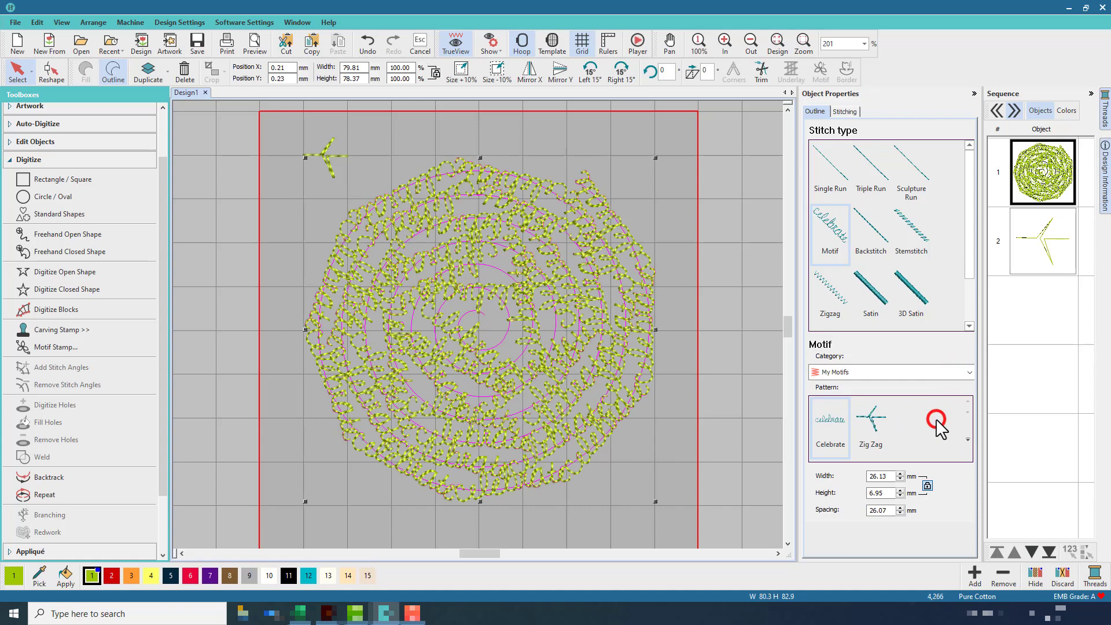
pyautogui.click(876, 427)
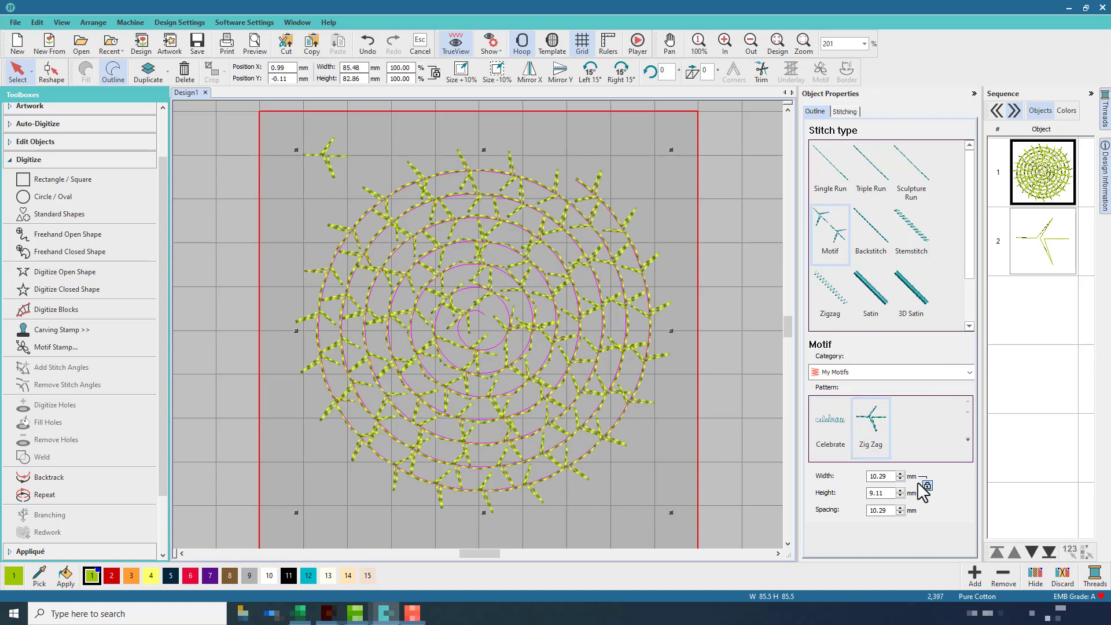
# Set the spiral outline's motif height to 4 mm
pyautogui.click(900, 495)
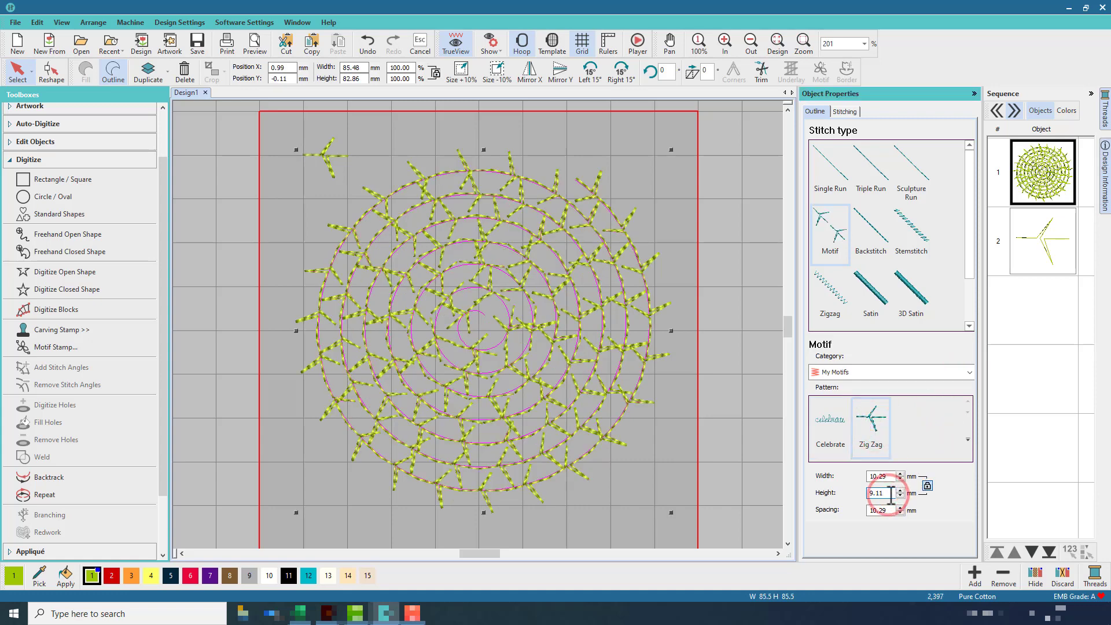
pyautogui.click(901, 495)
pyautogui.click(901, 495)
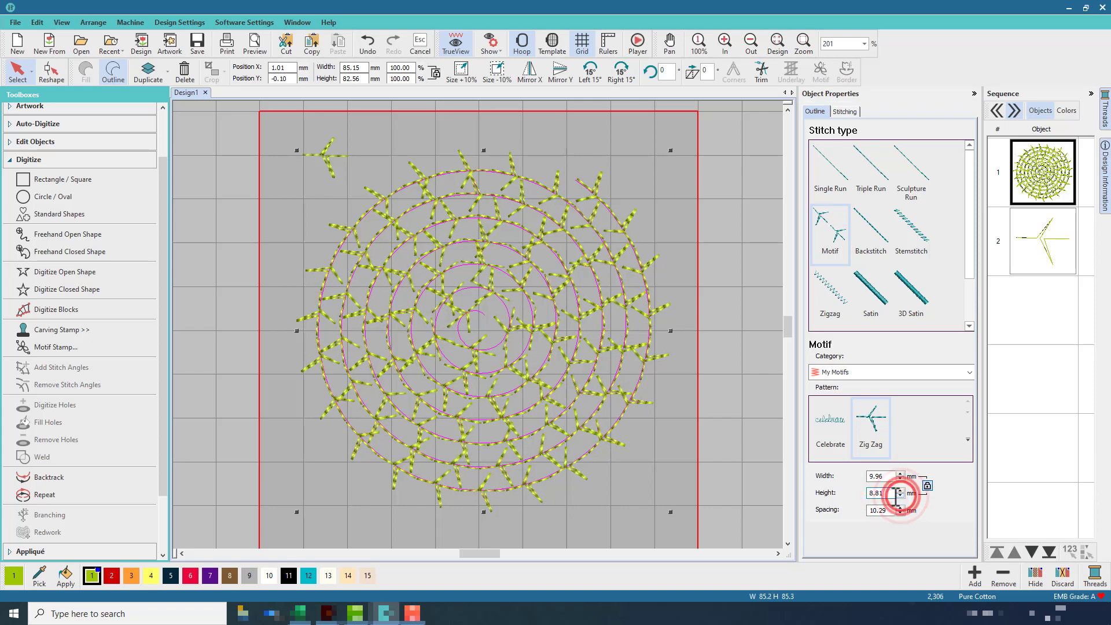
pyautogui.doubleClick(890, 493)
pyautogui.write('4')
pyautogui.press('Return')
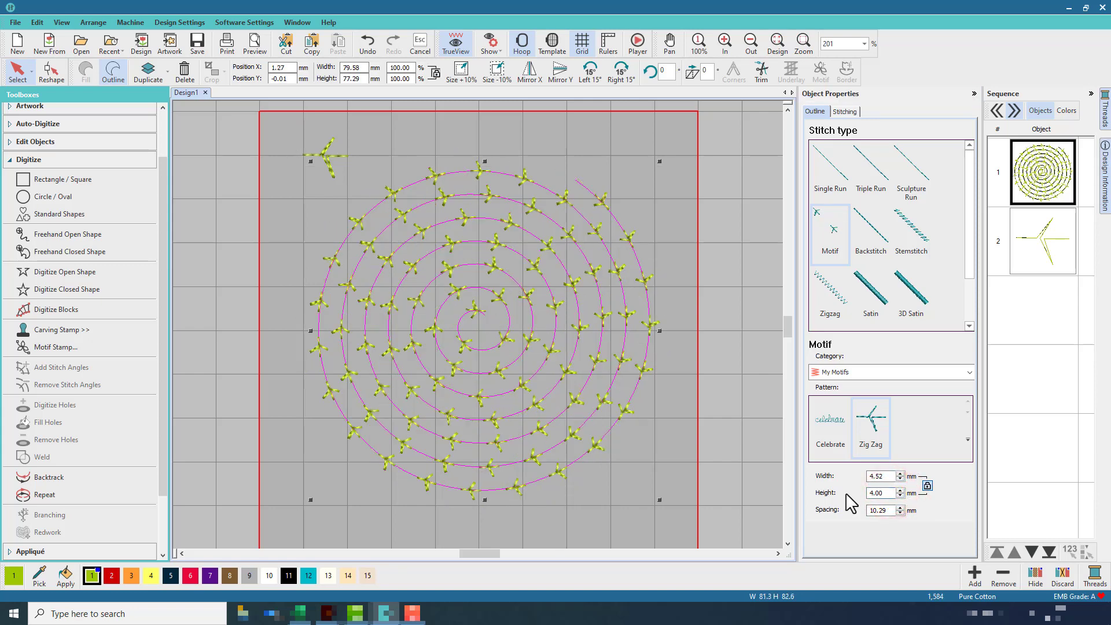
# Set the motif spacing to 5 mm and step it down to 4.84 mm, then deselect the spiral
pyautogui.doubleClick(879, 510)
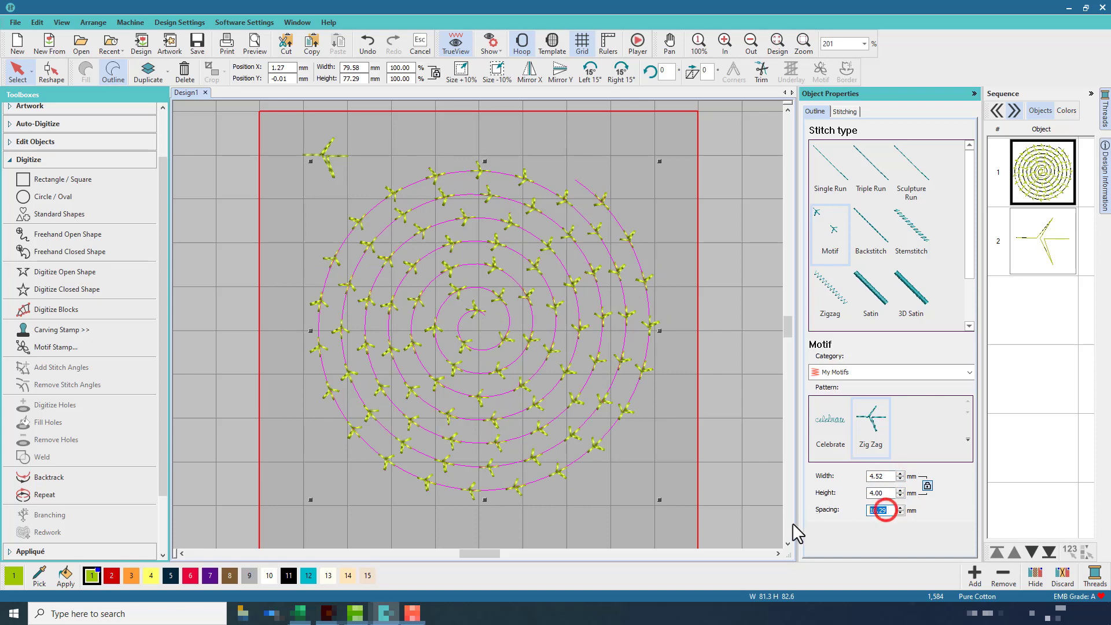
pyautogui.write('5')
pyautogui.press('Return')
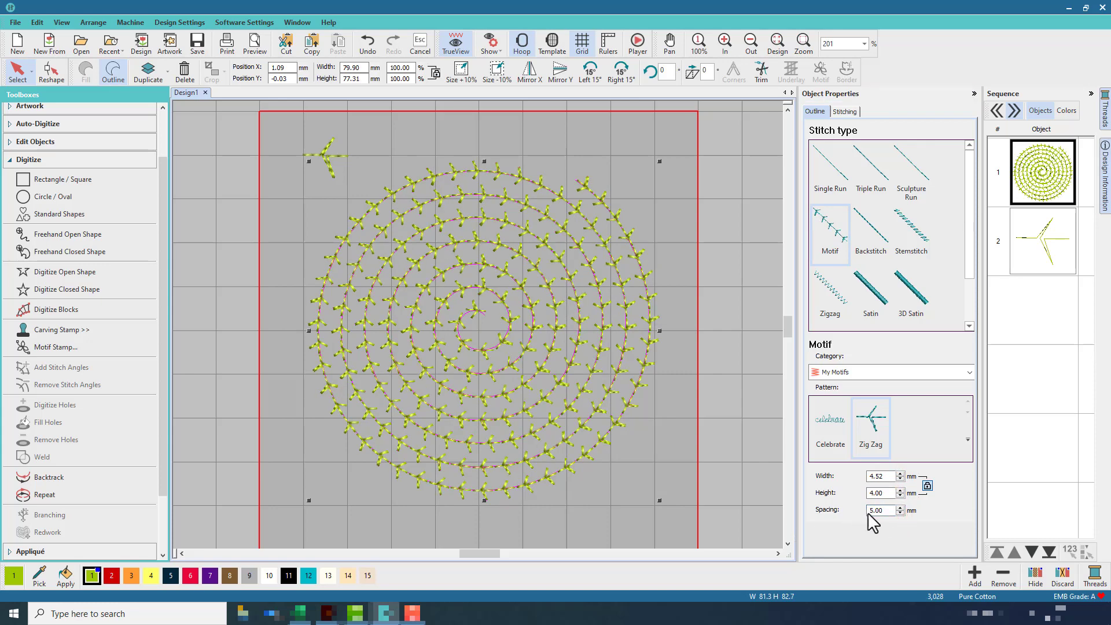
pyautogui.click(900, 513)
pyautogui.click(900, 514)
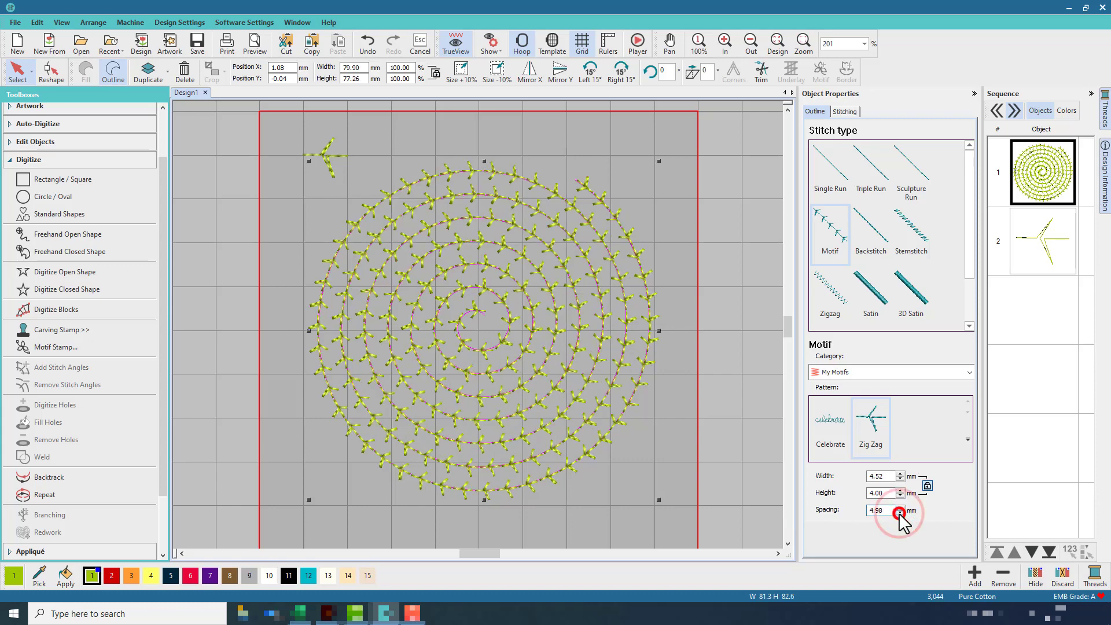
pyautogui.click(900, 513)
pyautogui.click(900, 513)
pyautogui.click(900, 513)
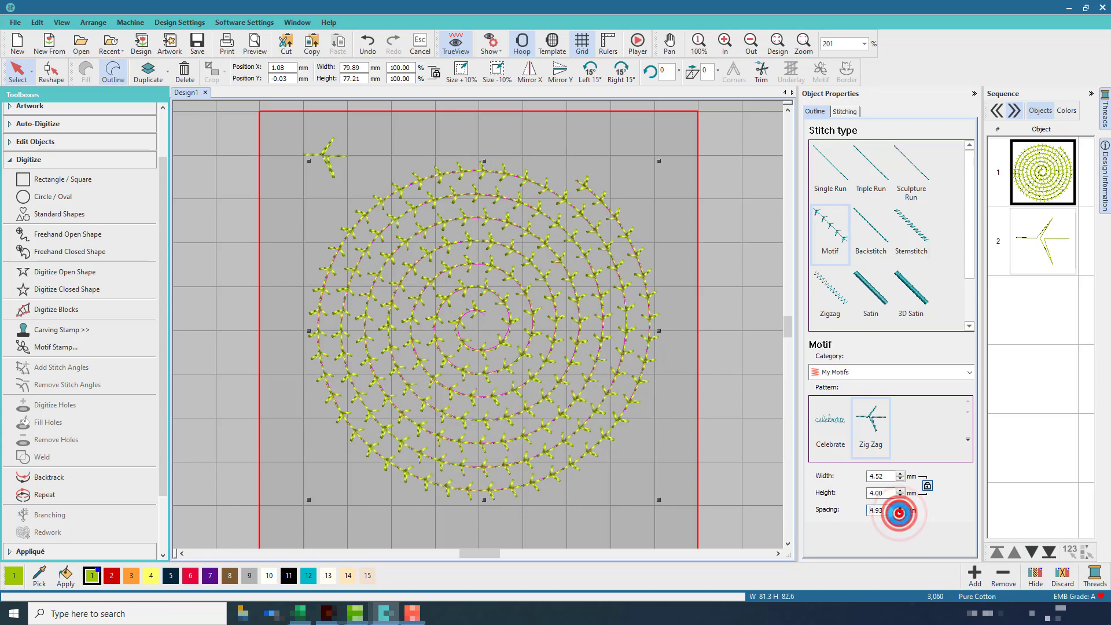
pyautogui.click(900, 514)
pyautogui.click(900, 513)
pyautogui.click(899, 513)
pyautogui.click(900, 513)
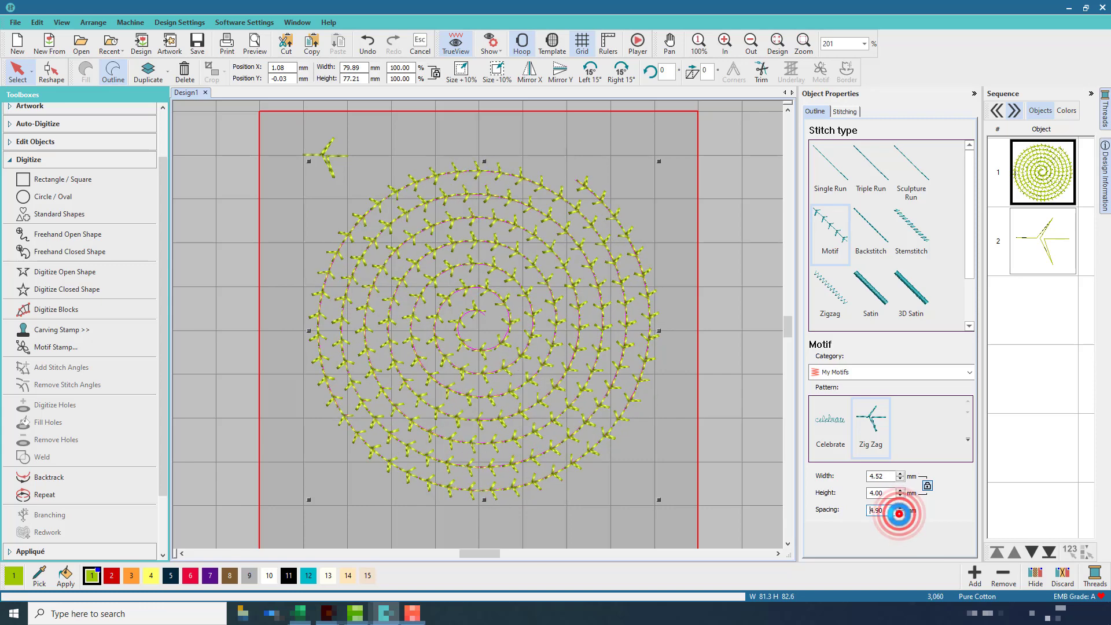
pyautogui.click(900, 513)
pyautogui.click(900, 513)
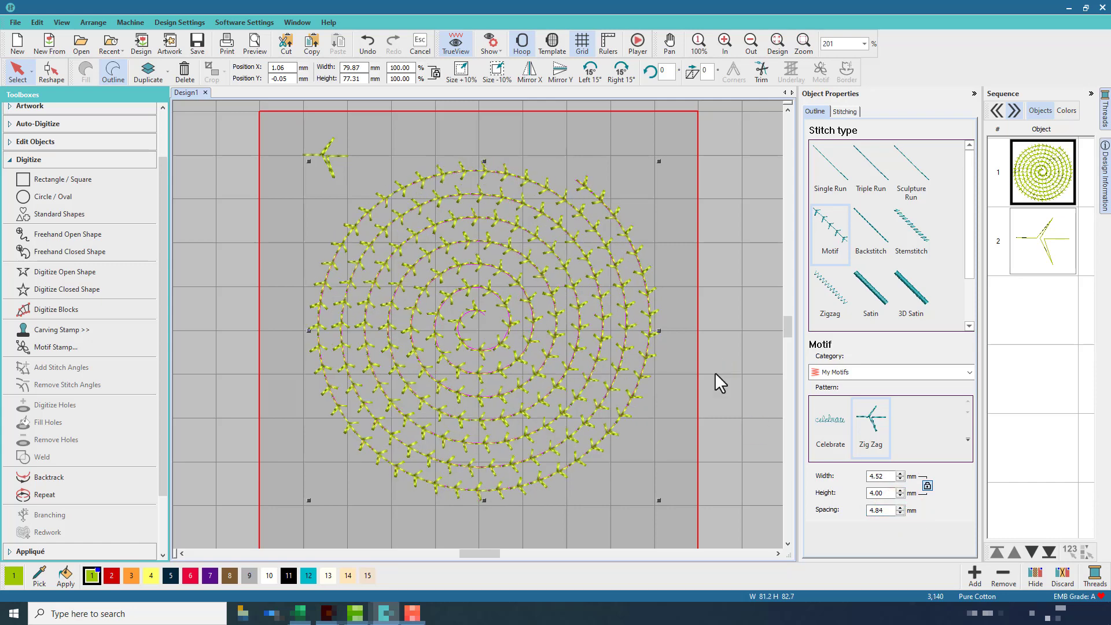
pyautogui.click(716, 374)
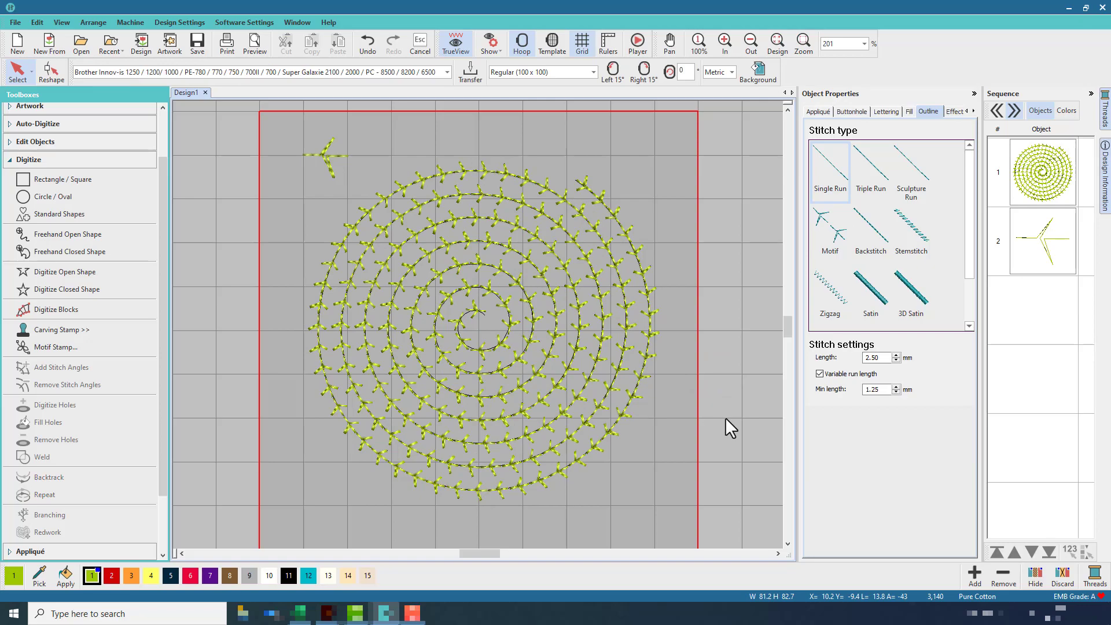